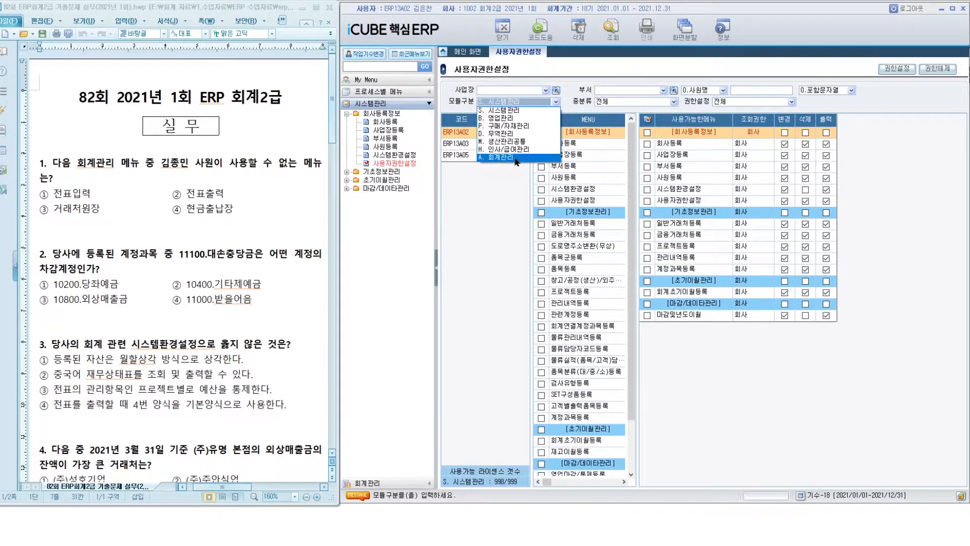
# - Filter the 사용자권한설정 list to module A. 회계관리 and examine the permitted menus of the employee named in question 1
pyautogui.click(516, 158)
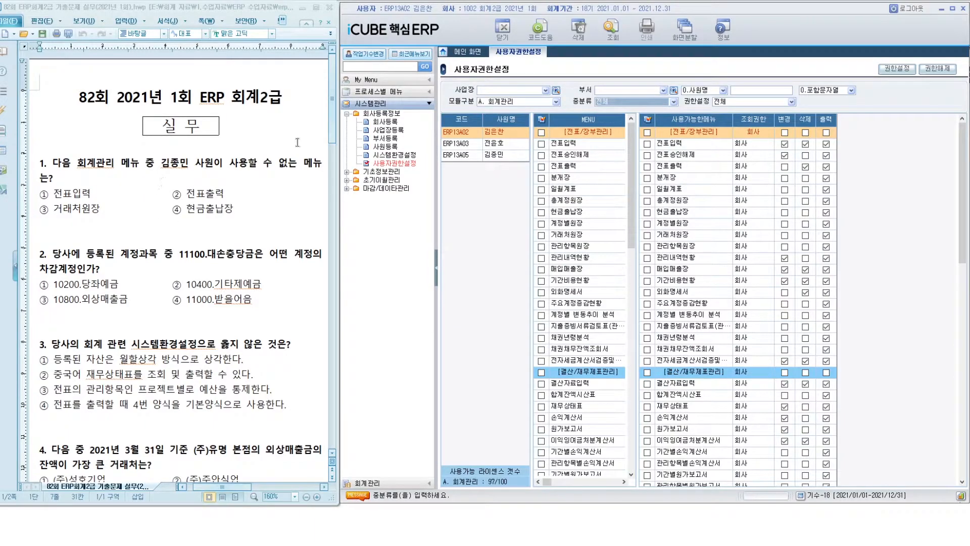
pyautogui.click(528, 102)
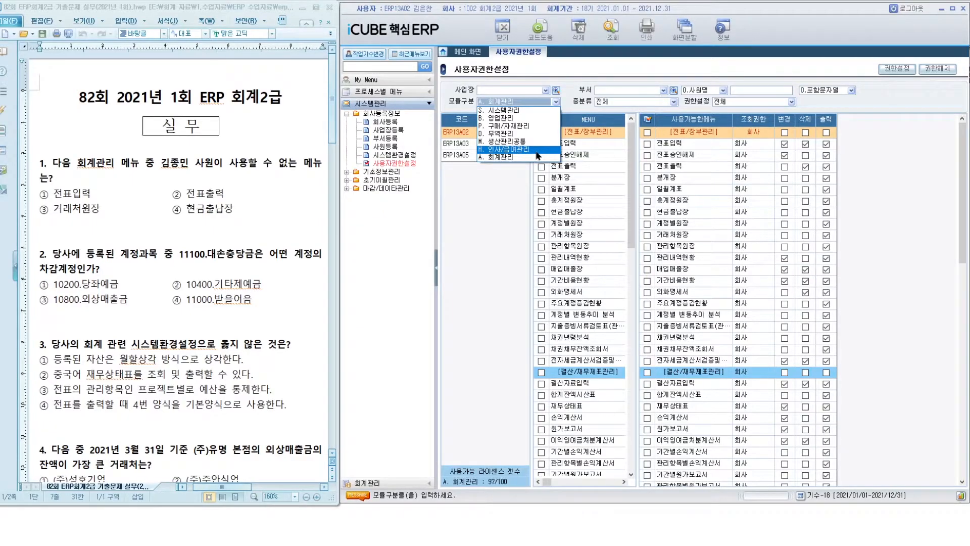
pyautogui.click(511, 159)
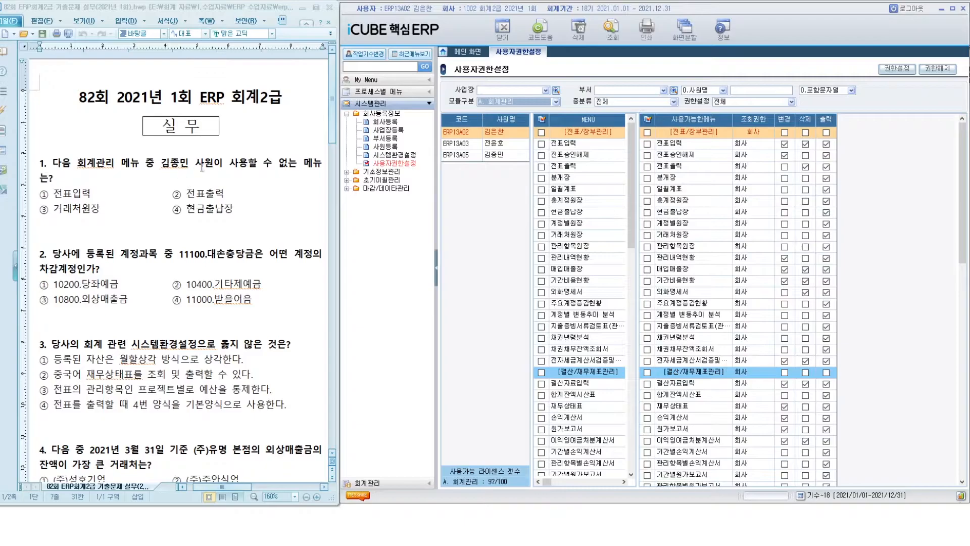
pyautogui.click(512, 161)
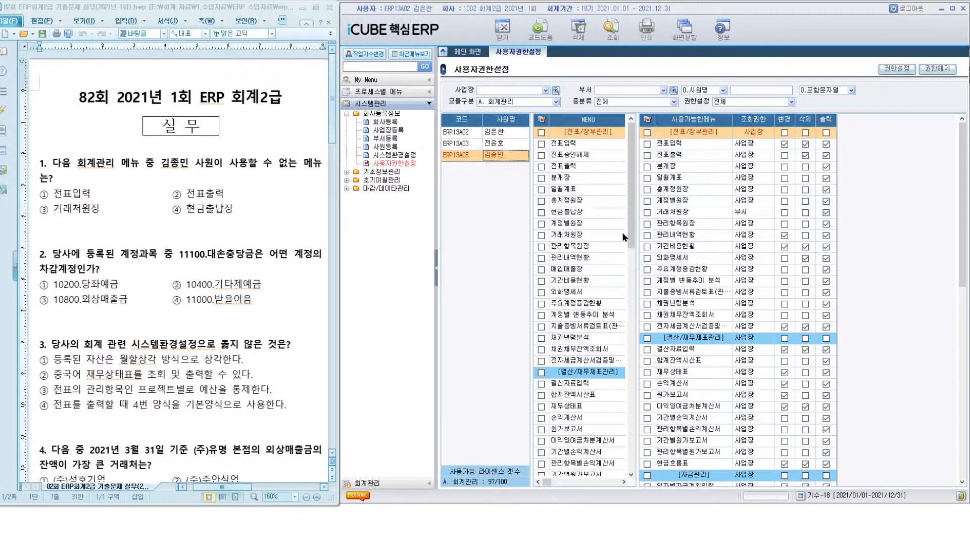
pyautogui.click(503, 135)
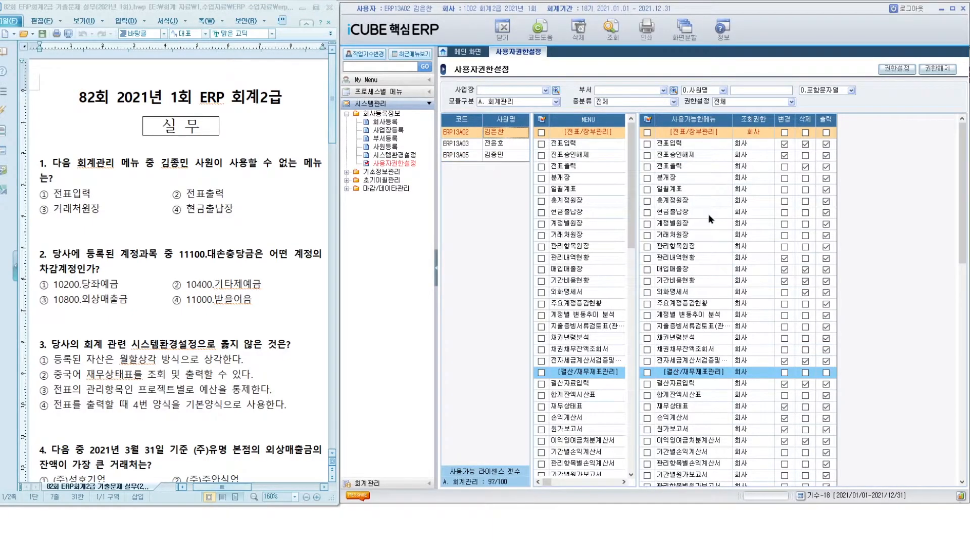
pyautogui.press('Down')
pyautogui.press('Down')
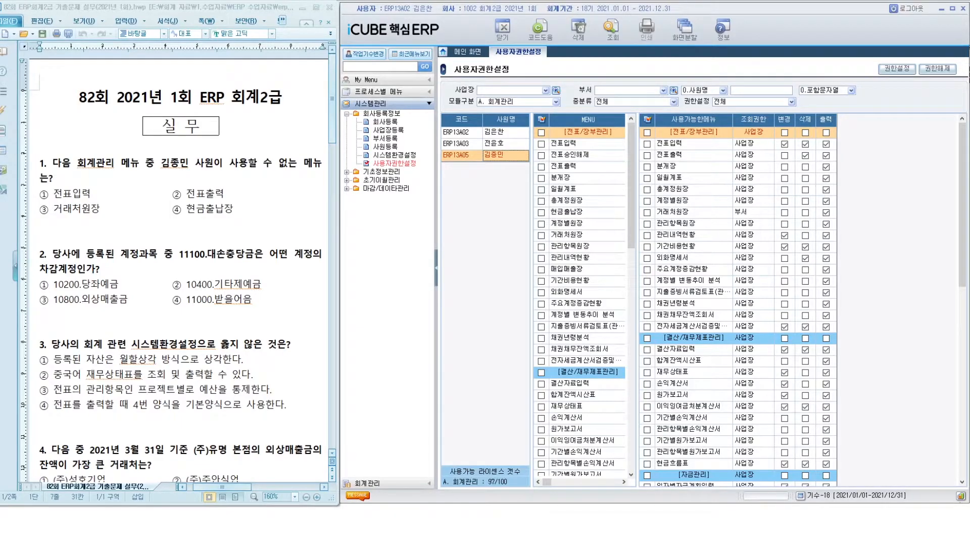
# - Look up the related accounts of 11100 대손충당금 and 10900 대손충당금 under 당좌자산 in 계정과목등록
pyautogui.doubleClick(380, 171)
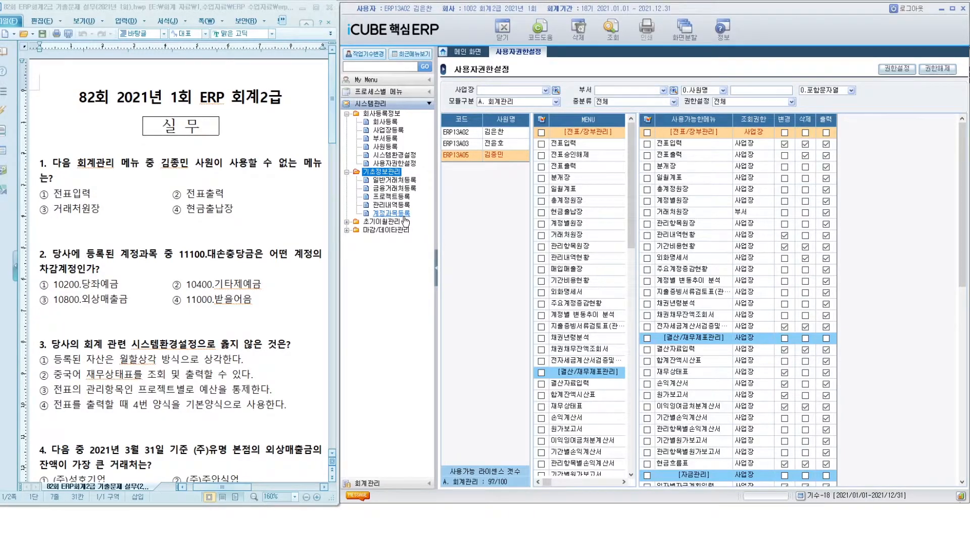
pyautogui.click(406, 217)
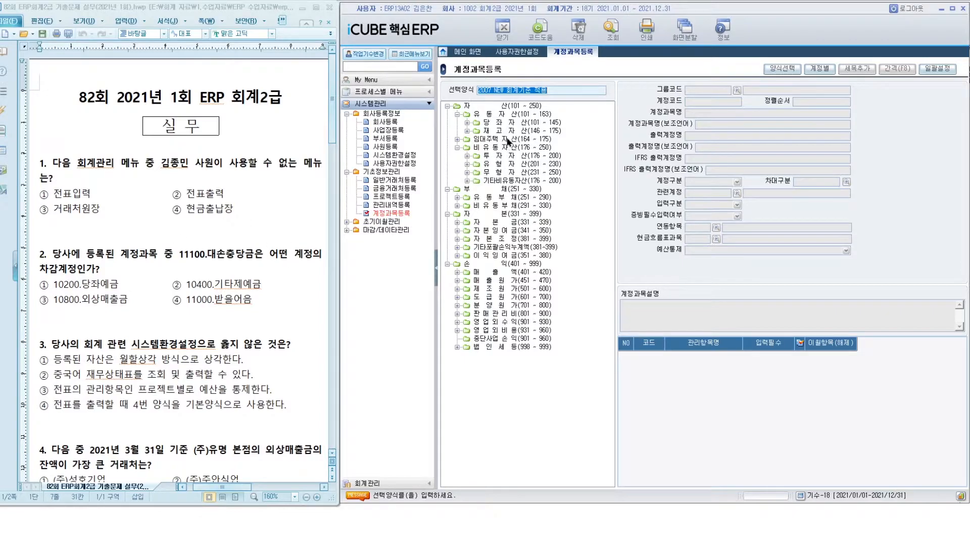
pyautogui.doubleClick(503, 121)
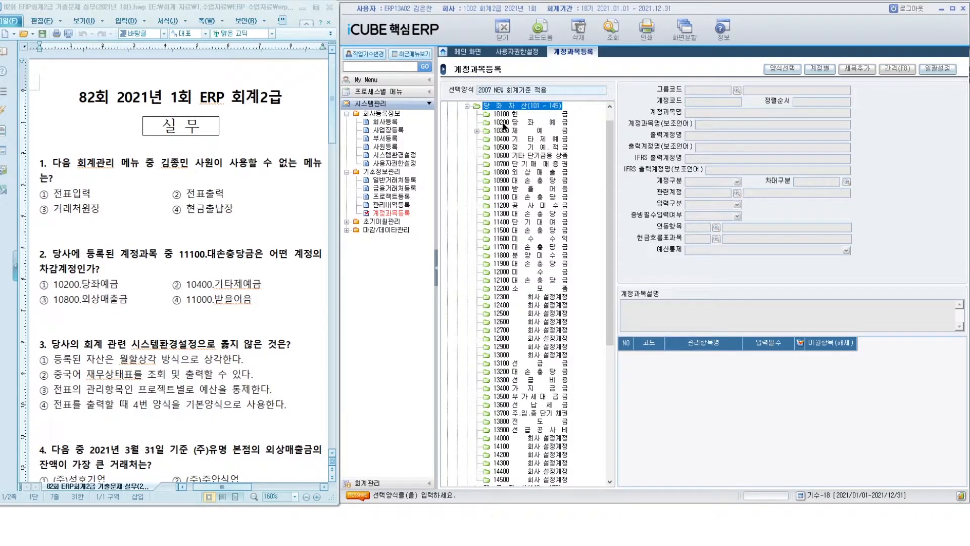
pyautogui.click(503, 198)
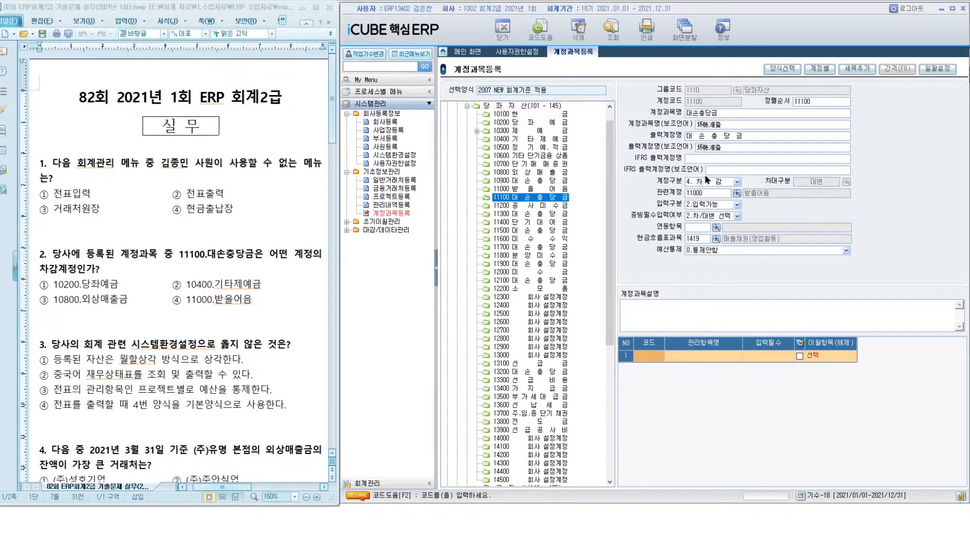
pyautogui.click(510, 181)
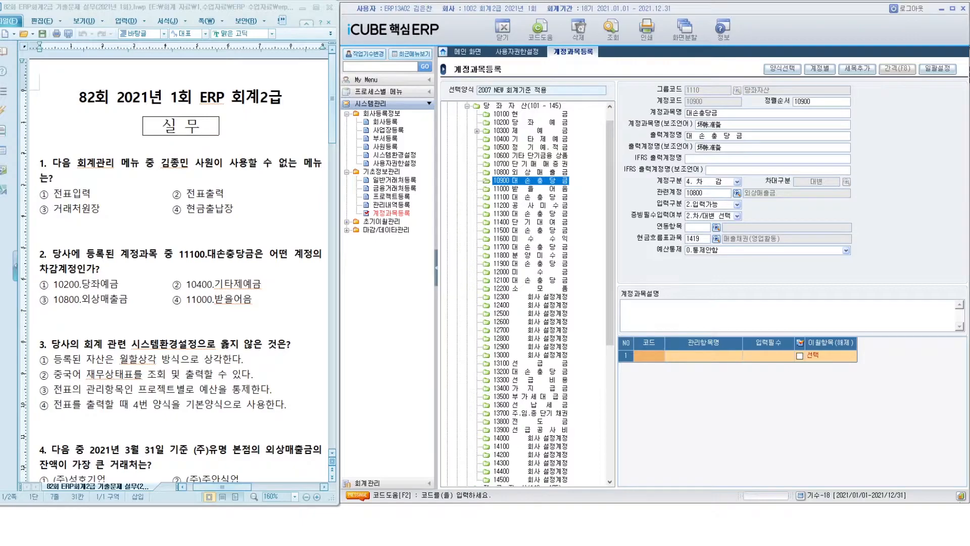
# - Search the 시스템환경설정 environment elements for 상각 and for 다국어
pyautogui.click(394, 155)
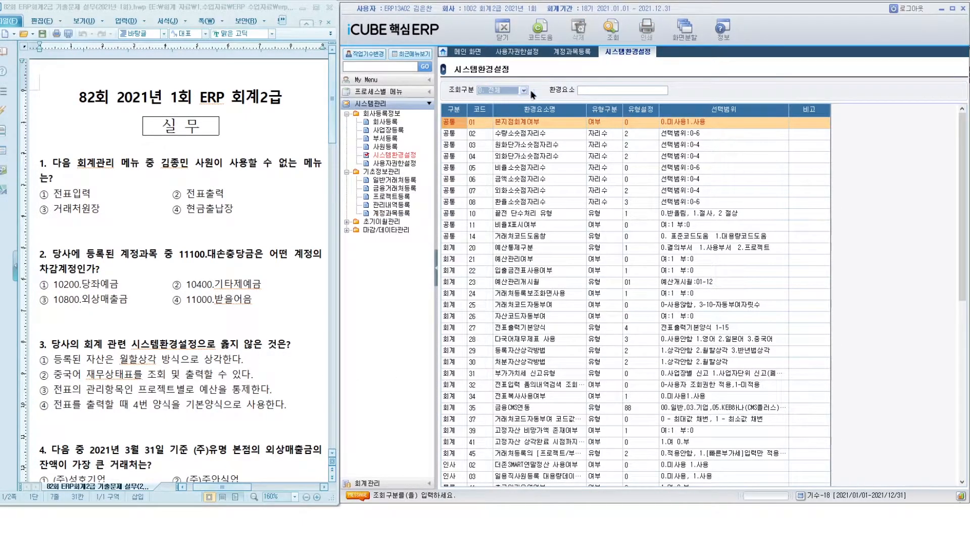
pyautogui.click(594, 89)
pyautogui.write('상각')
pyautogui.press('Return')
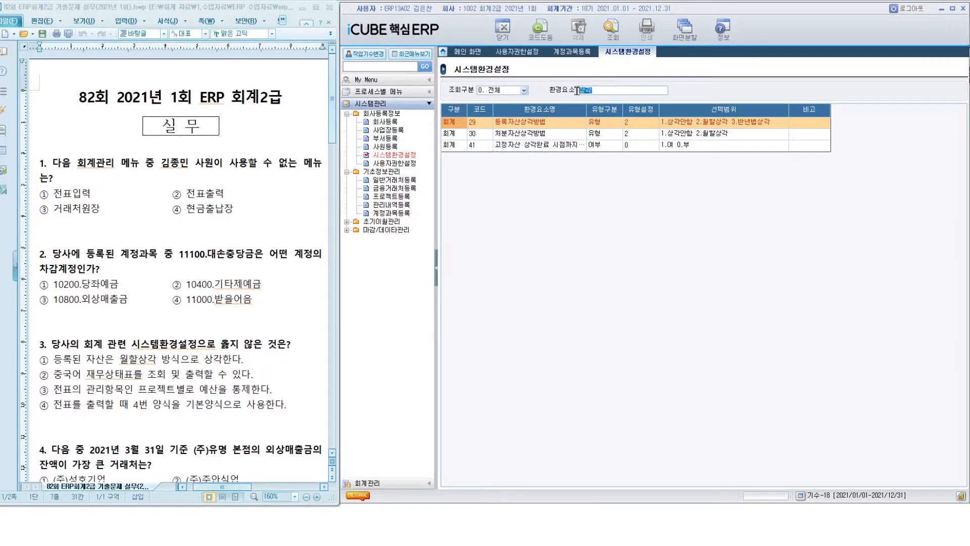
pyautogui.write('다국어')
pyautogui.press('Return')
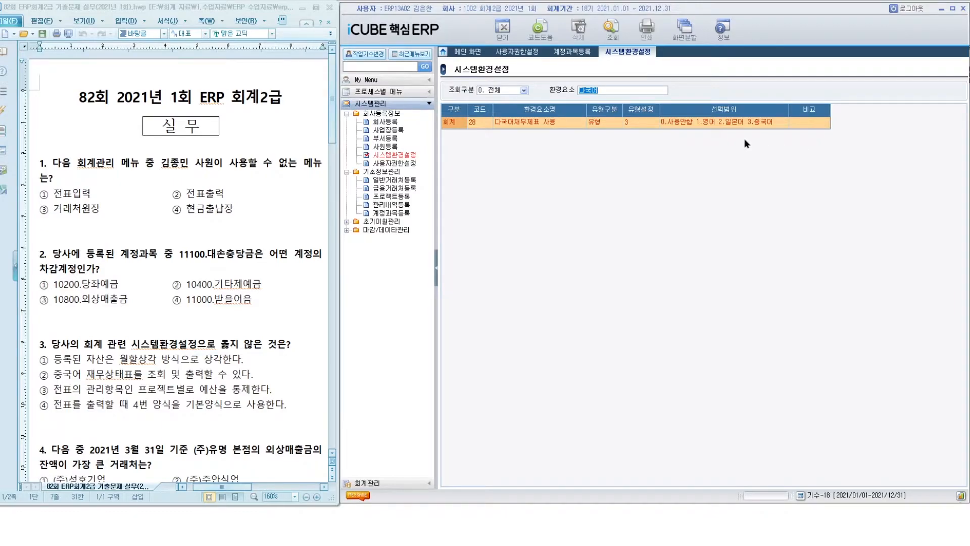
# - Search the environment elements for 예산 and for 전표, selecting the 전표출력기본양식 entry
pyautogui.write('예산')
pyautogui.press('Return')
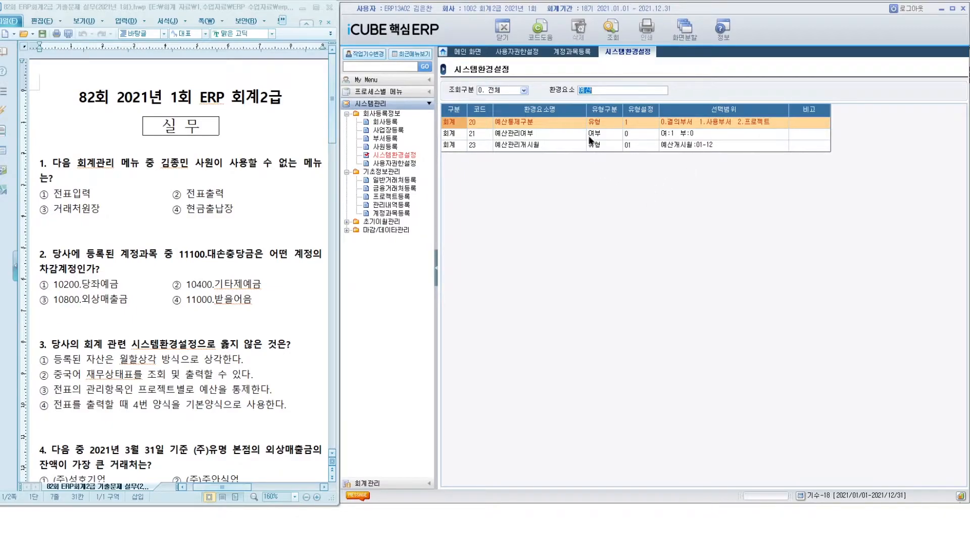
pyautogui.write('전표')
pyautogui.press('Return')
pyautogui.click(568, 133)
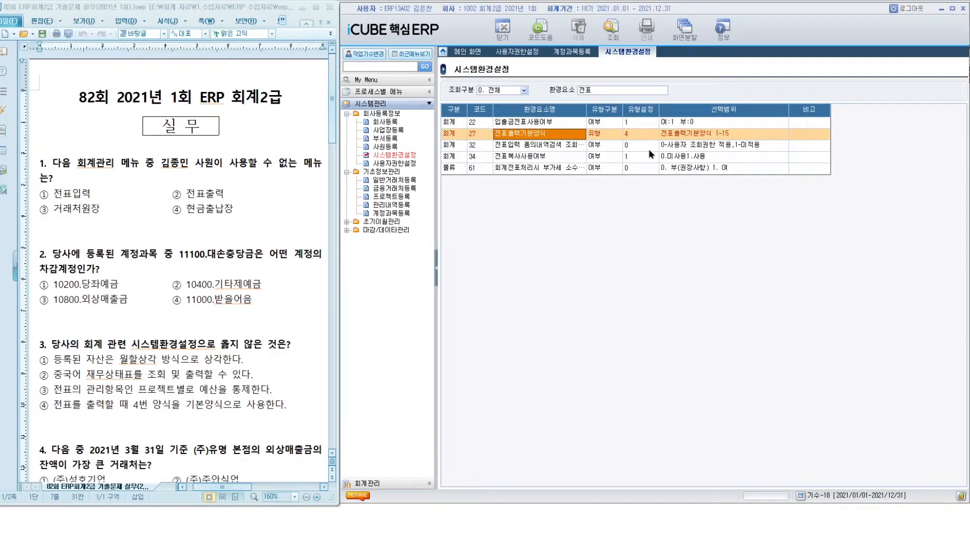
# - Query 거래처원장 balances for account 10800 외상매출금 on 2021/03/31 and select the (주)주안실업 row
pyautogui.scroll(-7, 192, 118)
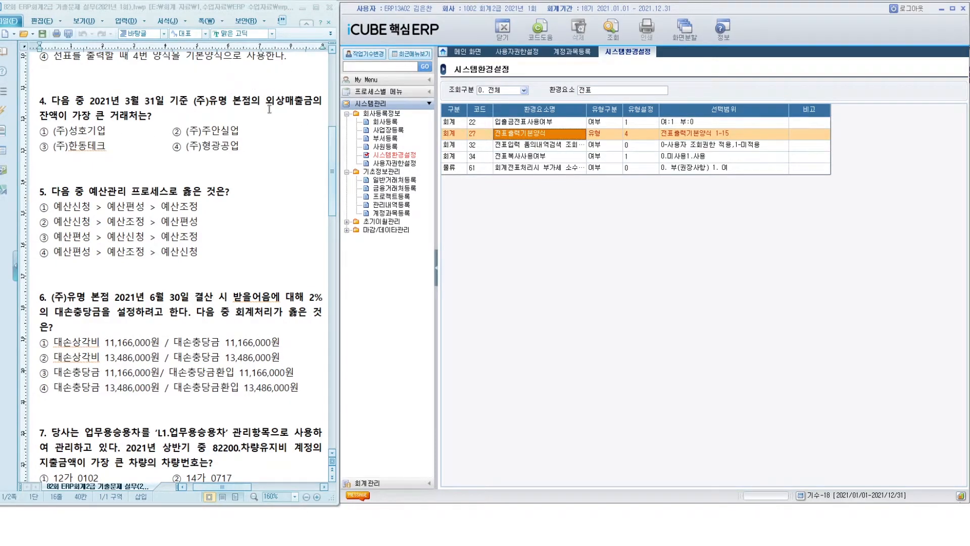
pyautogui.click(380, 485)
pyautogui.click(383, 125)
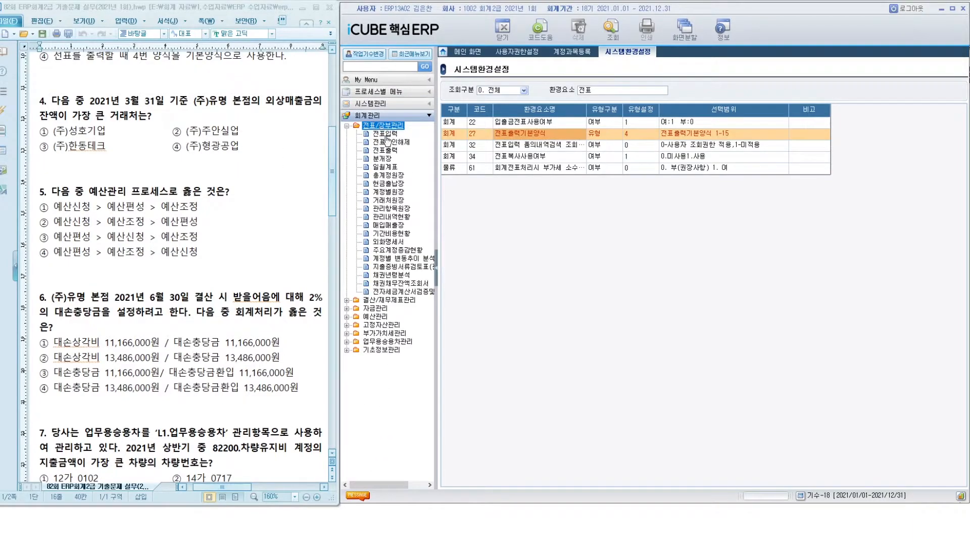
pyautogui.click(388, 200)
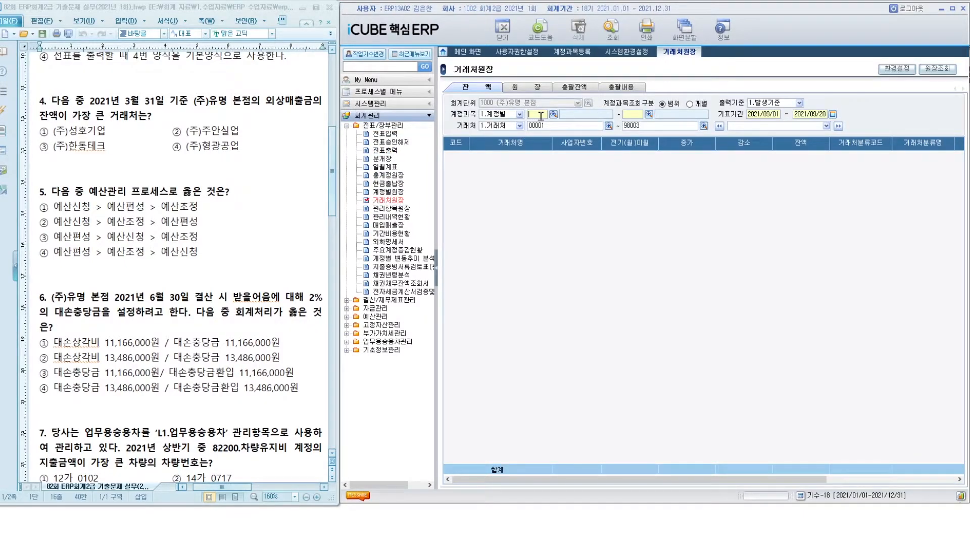
pyautogui.write('10800')
pyautogui.press('Return')
pyautogui.write('20210331')
pyautogui.press('Return')
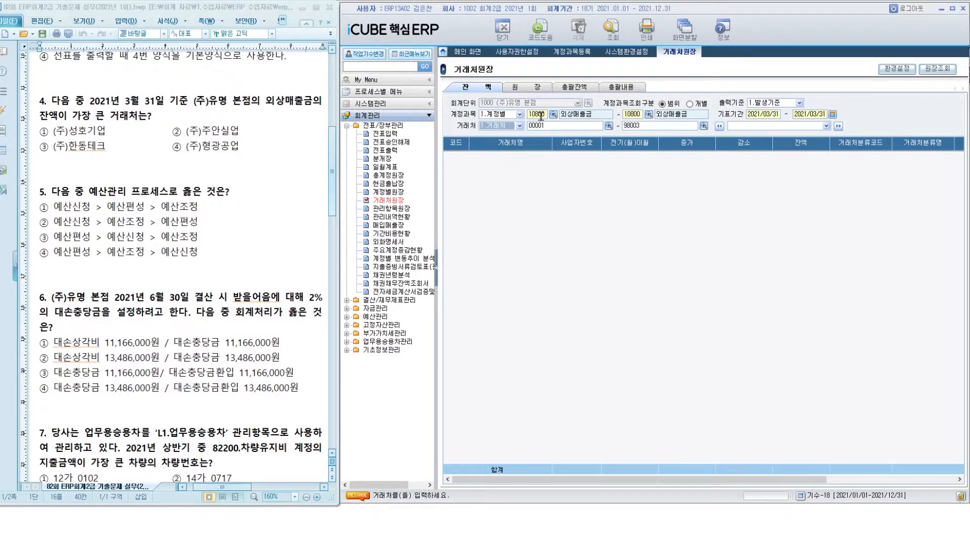
pyautogui.press('Return')
pyautogui.press('Return')
pyautogui.press('Return')
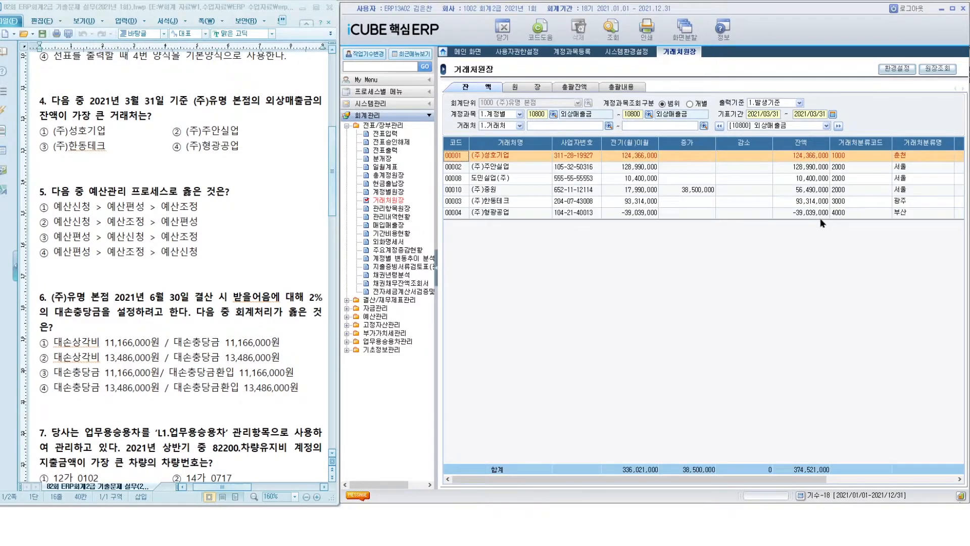
pyautogui.click(799, 169)
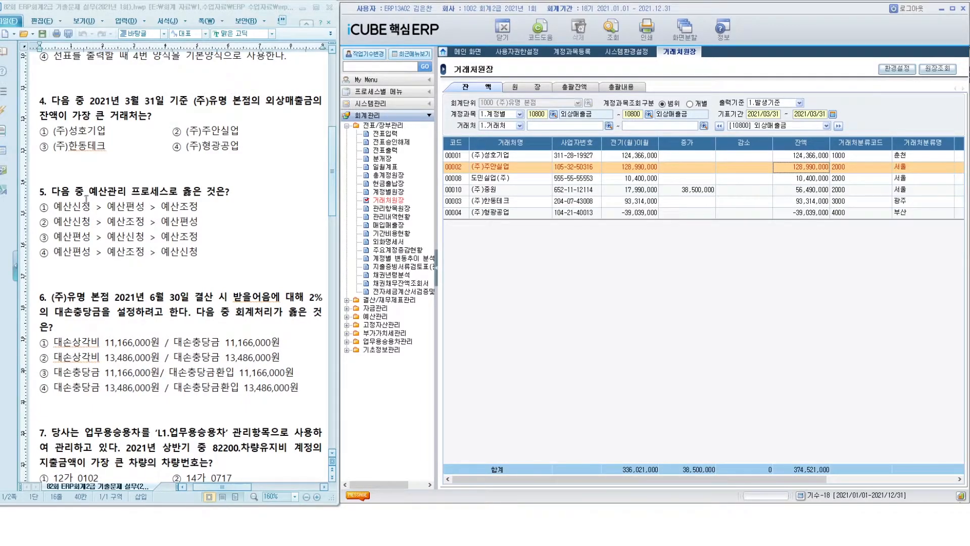
# - Expand the 예산관리 group to examine the order of its budget entry functions
pyautogui.click(375, 316)
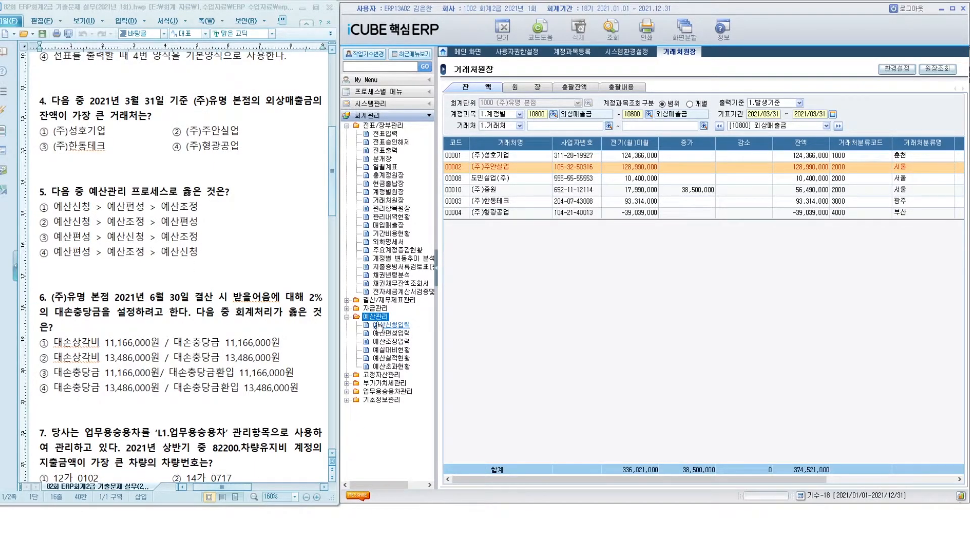
# - Query the 합계잔액시산표 as of 2021/06/30 for question 6
pyautogui.scroll(-5, 266, 321)
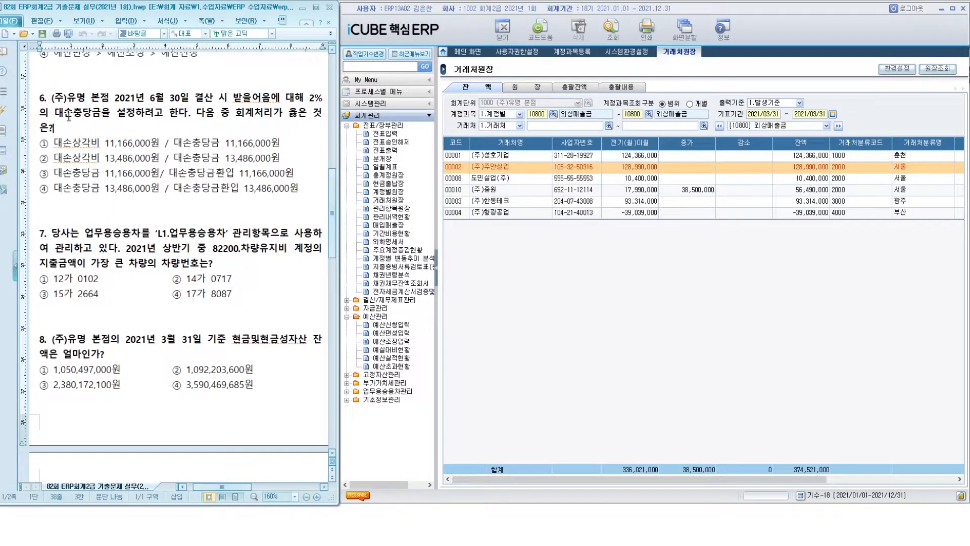
pyautogui.click(389, 300)
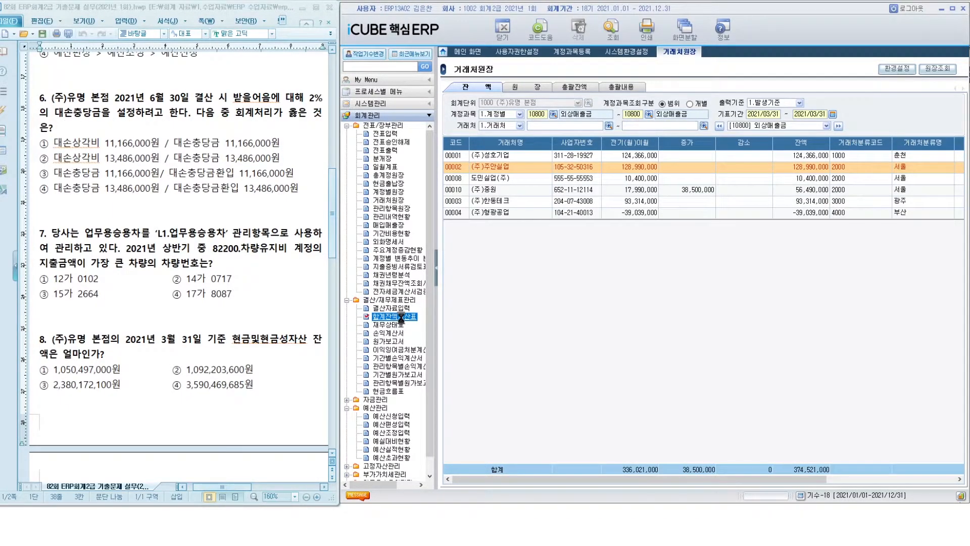
pyautogui.click(400, 317)
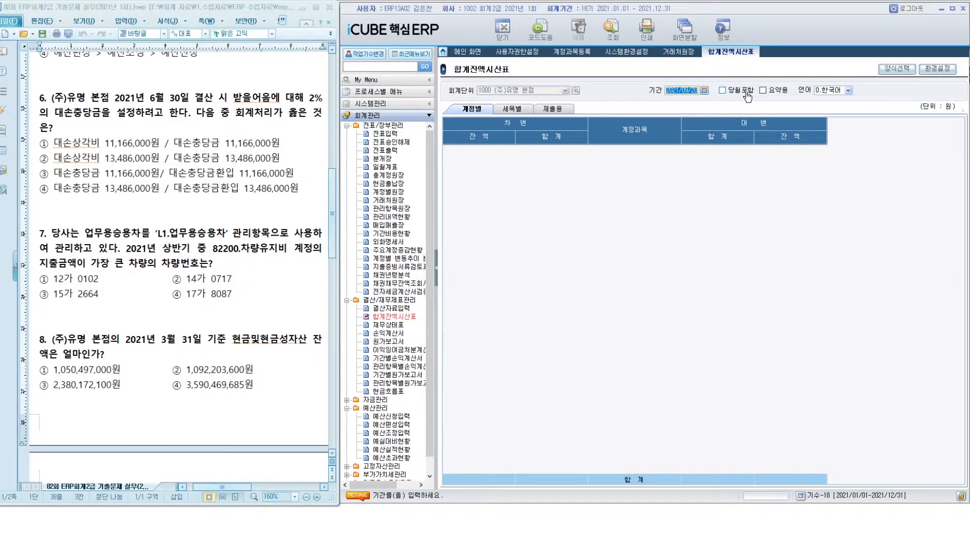
pyautogui.press('Return')
# - Calculate 2% of 674300000 minus 2320000 in Calculator, then close it
pyautogui.press('XF86Calculator')
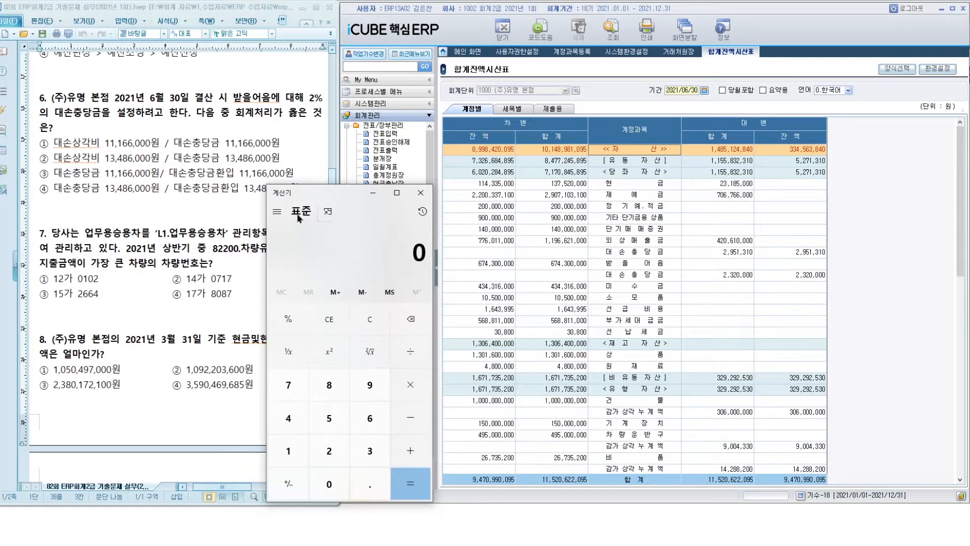
pyautogui.write('674300000*')
pyautogui.click(333, 452)
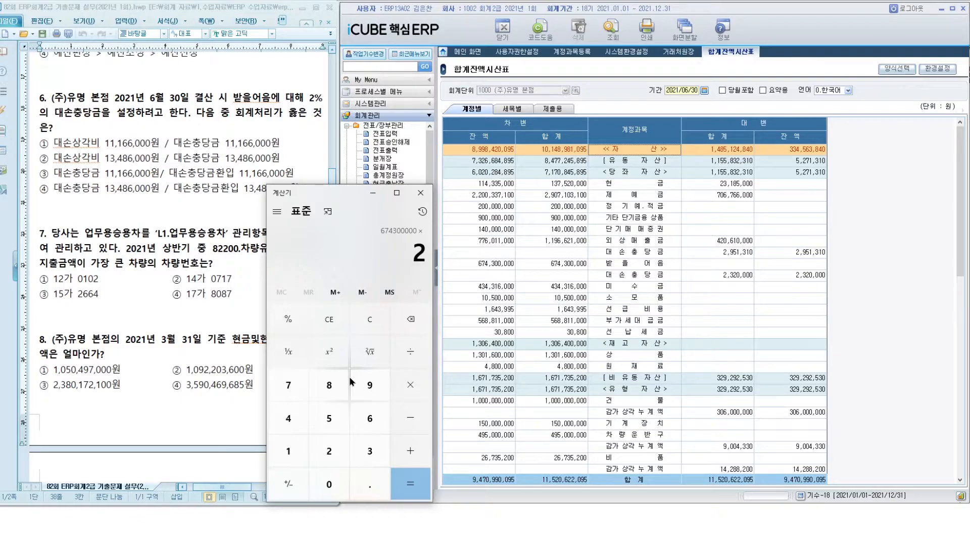
pyautogui.click(289, 319)
pyautogui.press('Return')
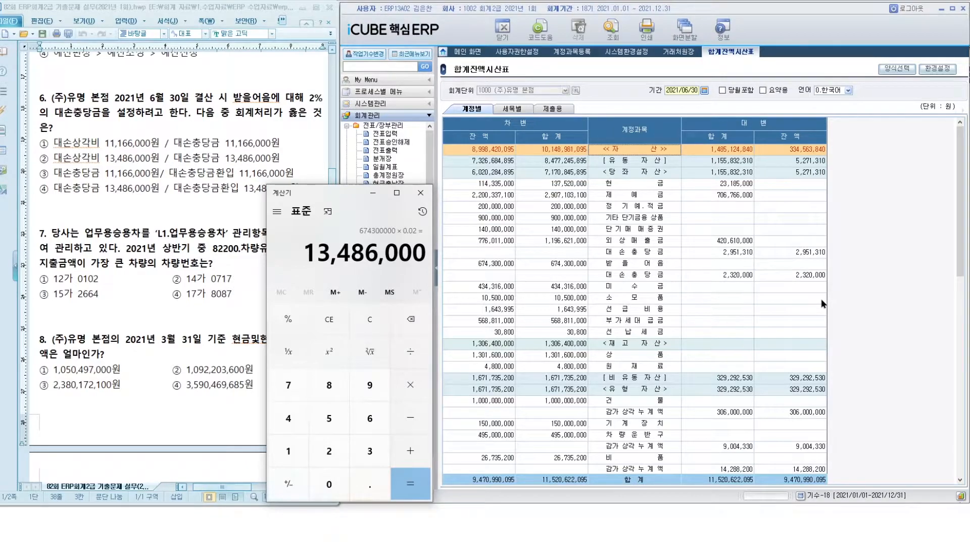
pyautogui.press('-')
pyautogui.write('2320000')
pyautogui.press('Return')
pyautogui.moveTo(340, 195); pyautogui.dragTo(406, 182)
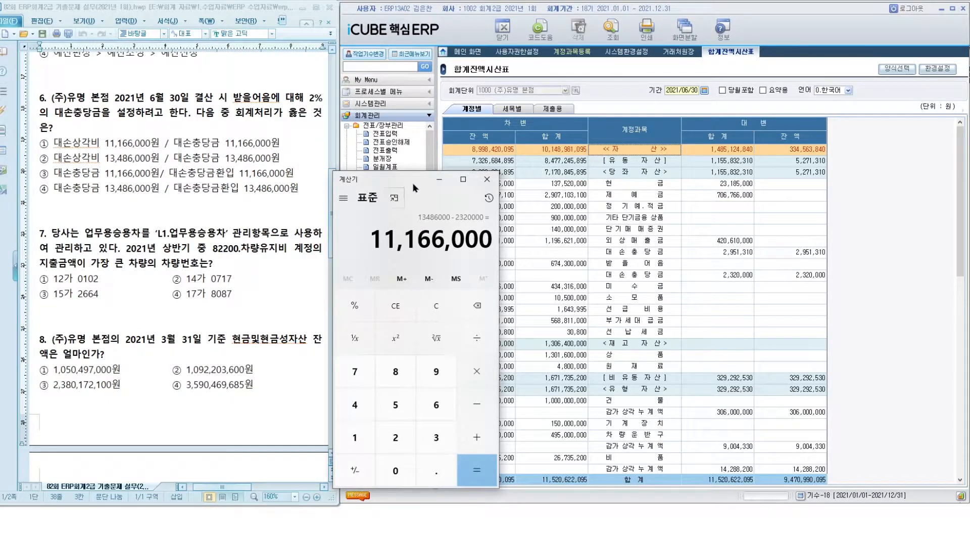
pyautogui.click(486, 178)
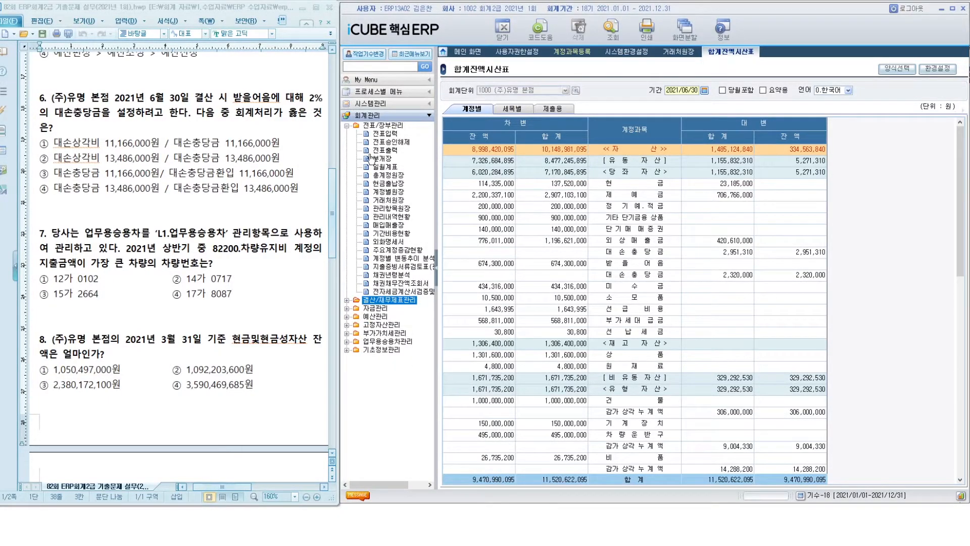
# - Open 관리항목원장 and set the management item to L1 업무용승용차, with details from 0102 (12가 0102) through 8087 (17가 8087)
pyautogui.click(347, 125)
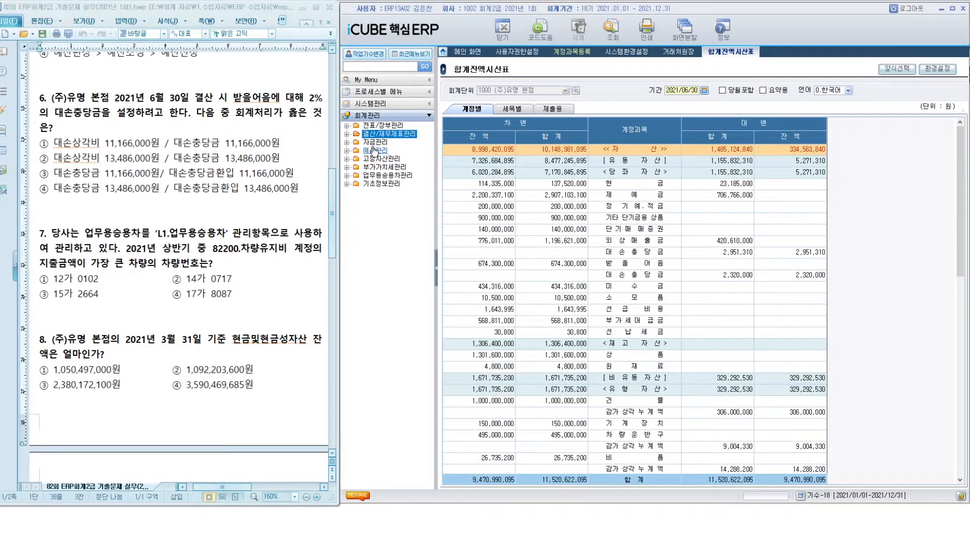
pyautogui.click(384, 126)
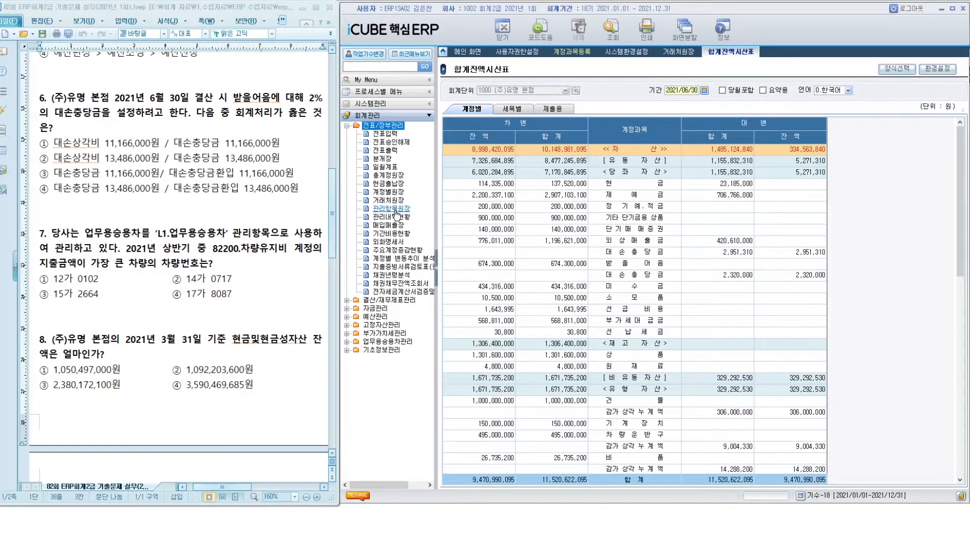
pyautogui.click(393, 209)
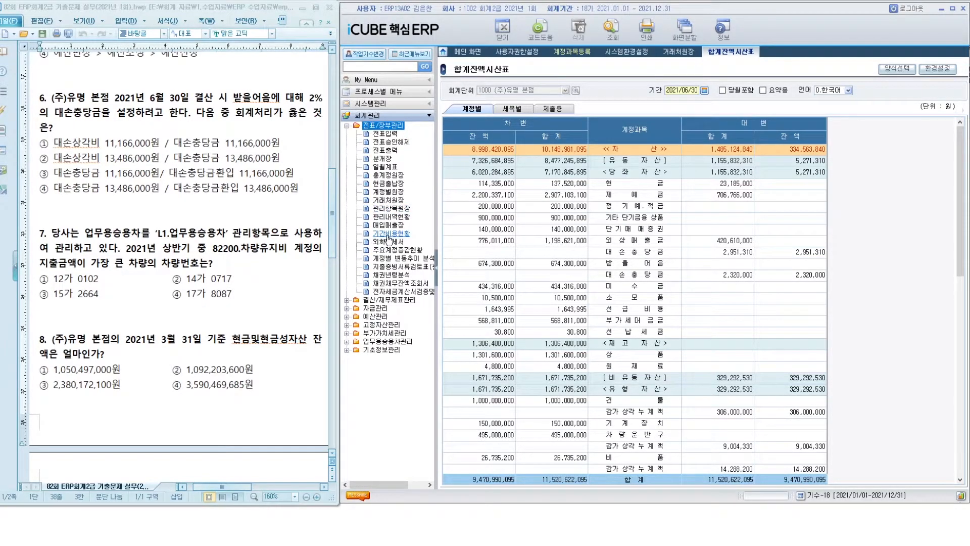
pyautogui.click(651, 103)
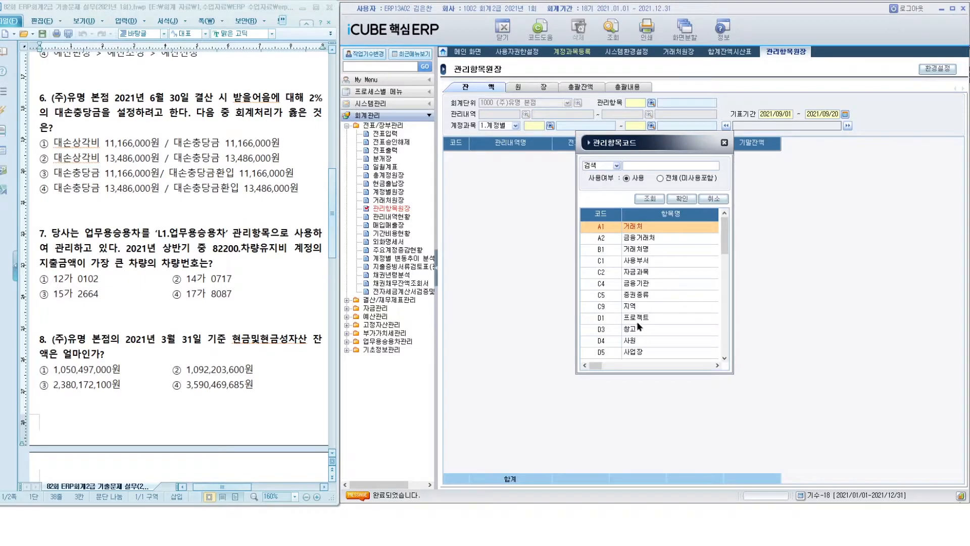
pyautogui.moveTo(724, 251); pyautogui.dragTo(723, 319)
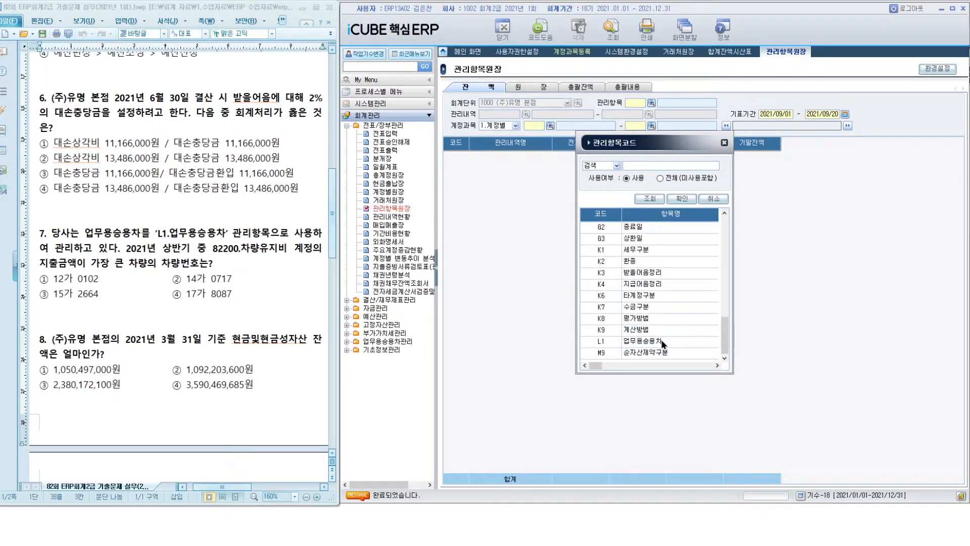
pyautogui.doubleClick(662, 342)
pyautogui.click(644, 230)
pyautogui.doubleClick(644, 229)
pyautogui.click(649, 115)
pyautogui.doubleClick(659, 260)
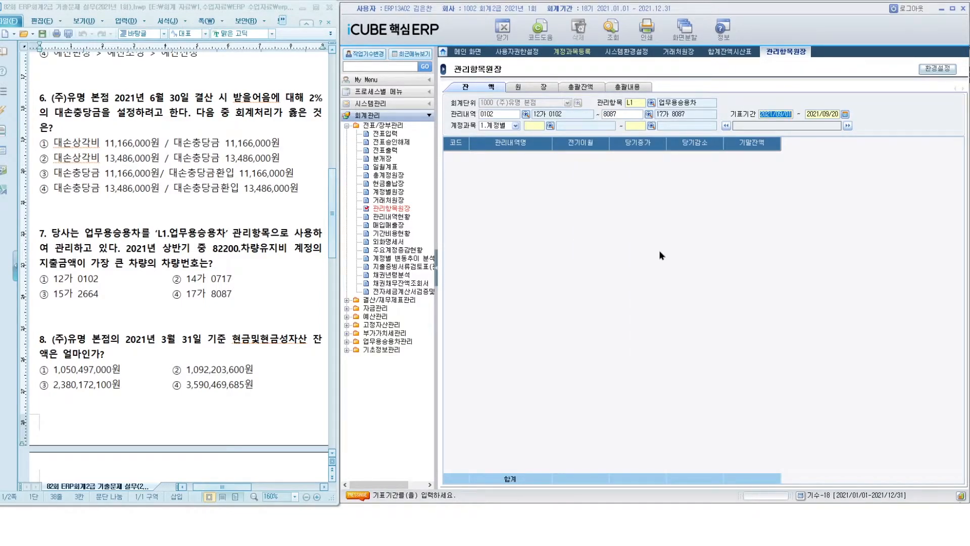
# - Query the ledger balances for 2021/01/01 to 2021/06/30, limited to account 82200 차량유지비
pyautogui.write('20210101')
pyautogui.press('Tab')
pyautogui.write('20210630')
pyautogui.write('82200')
pyautogui.press('Return')
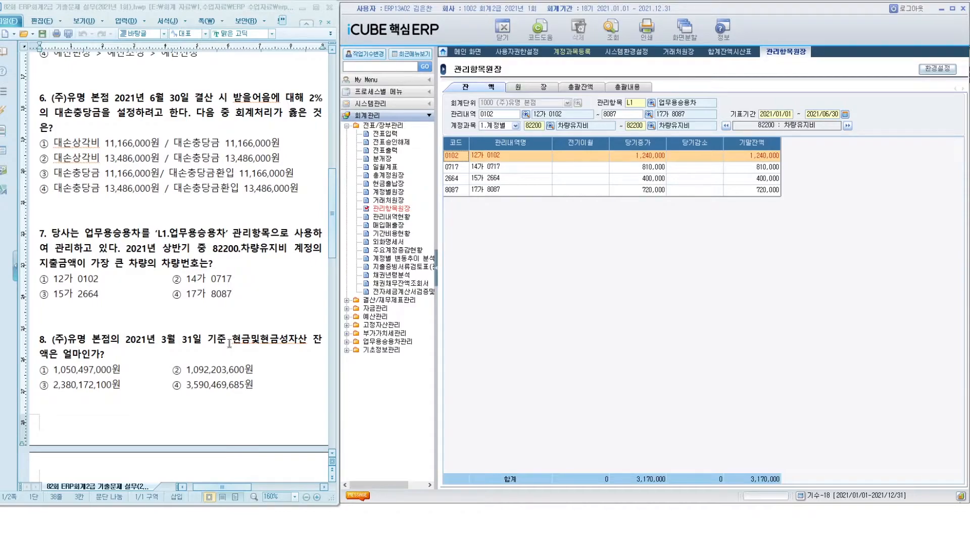
# - Query the 제출용 version of 합계잔액시산표 as of 2021/03/31 and select the 현금및현금성자산 balance
pyautogui.doubleClick(389, 300)
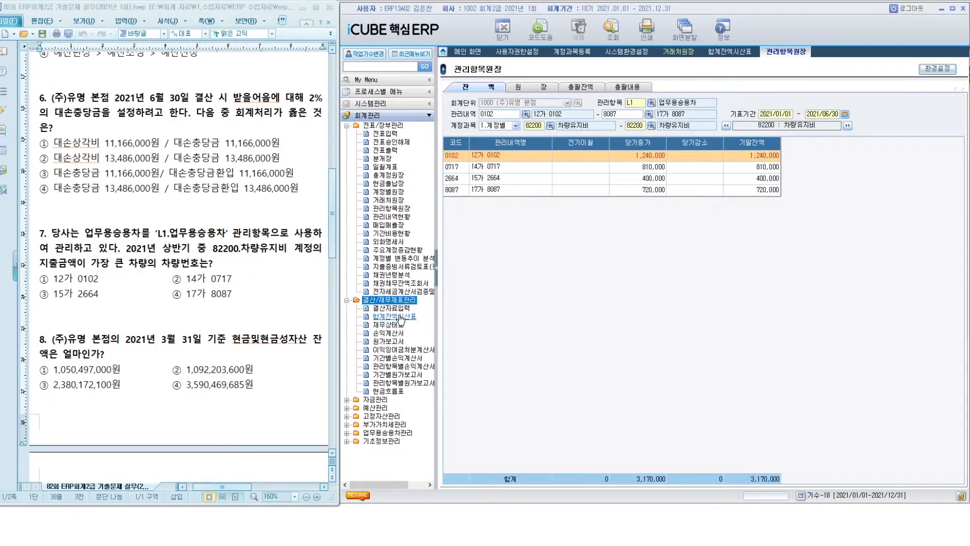
pyautogui.click(399, 317)
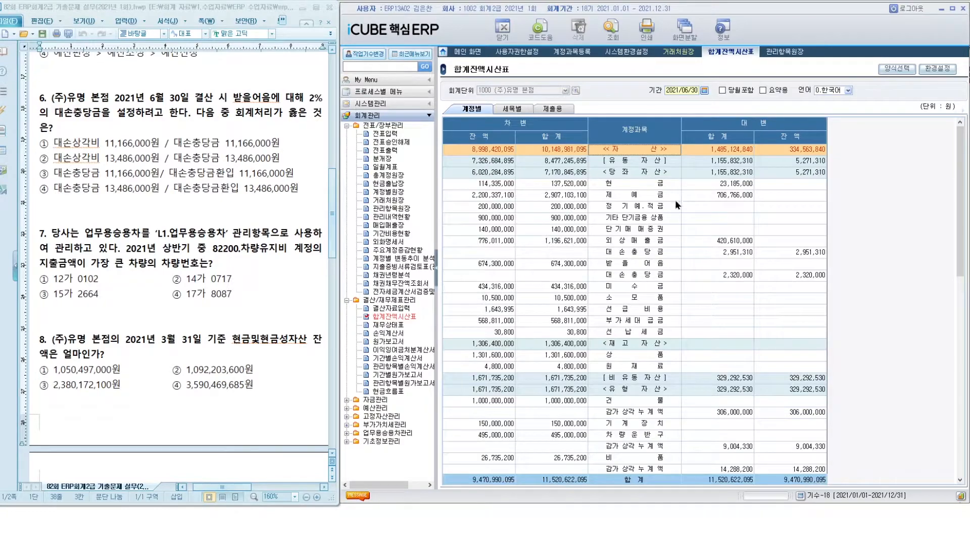
pyautogui.click(562, 111)
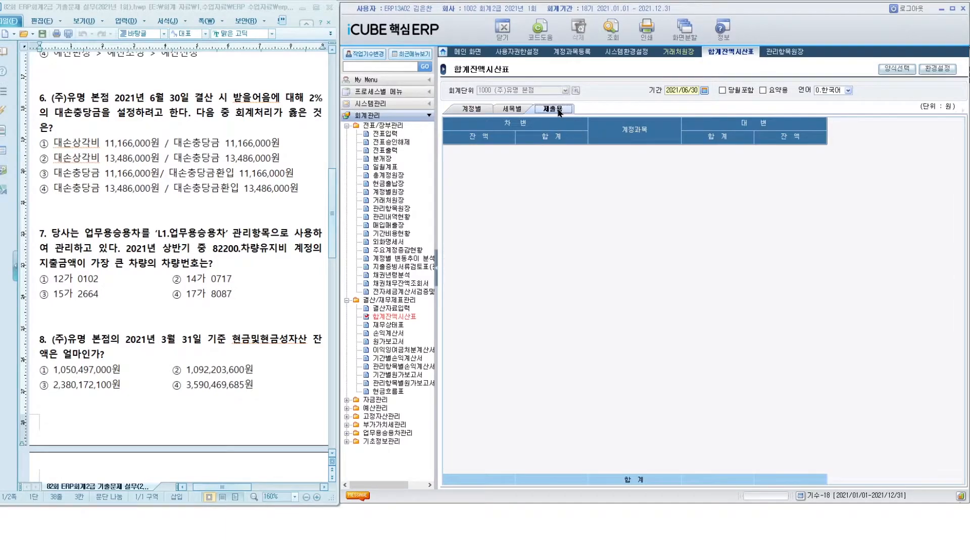
pyautogui.write('2')
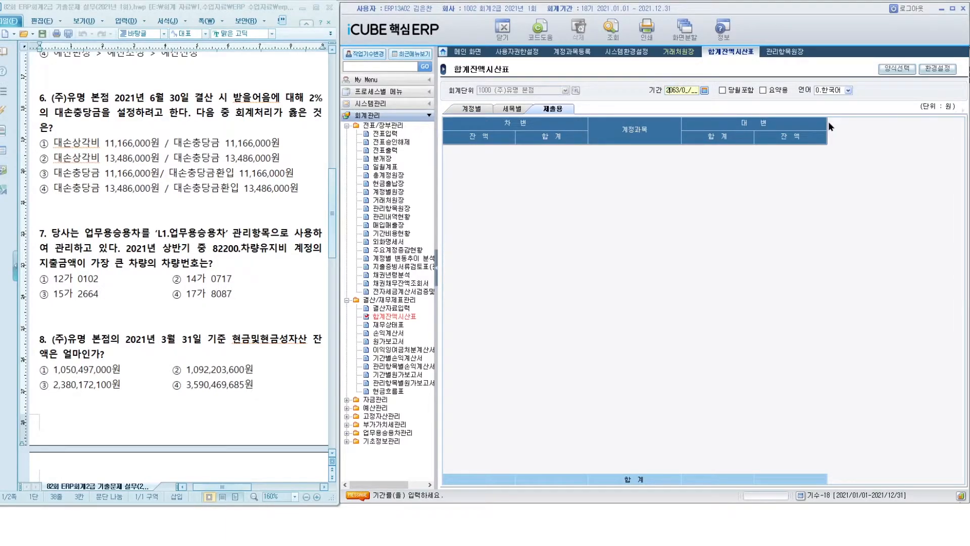
pyautogui.write('31')
pyautogui.press('Return')
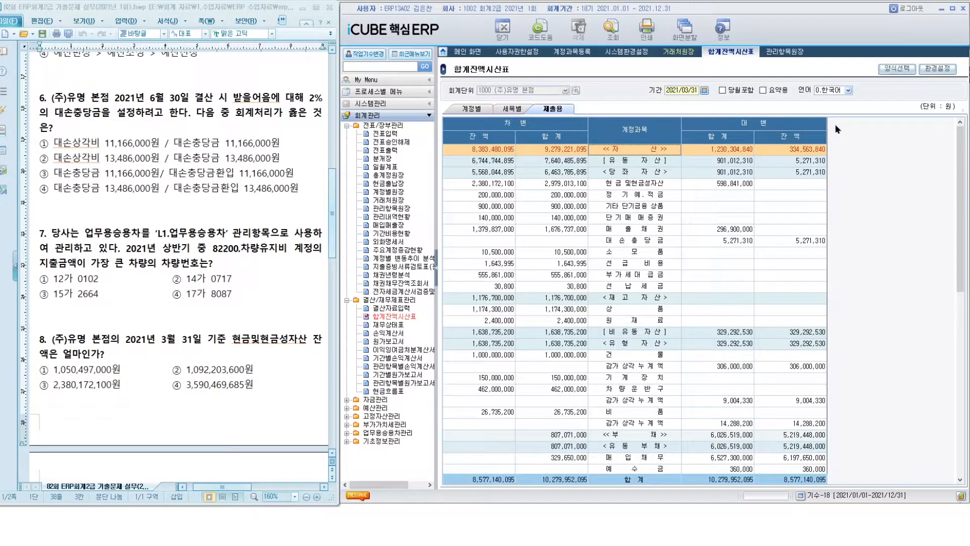
pyautogui.click(631, 185)
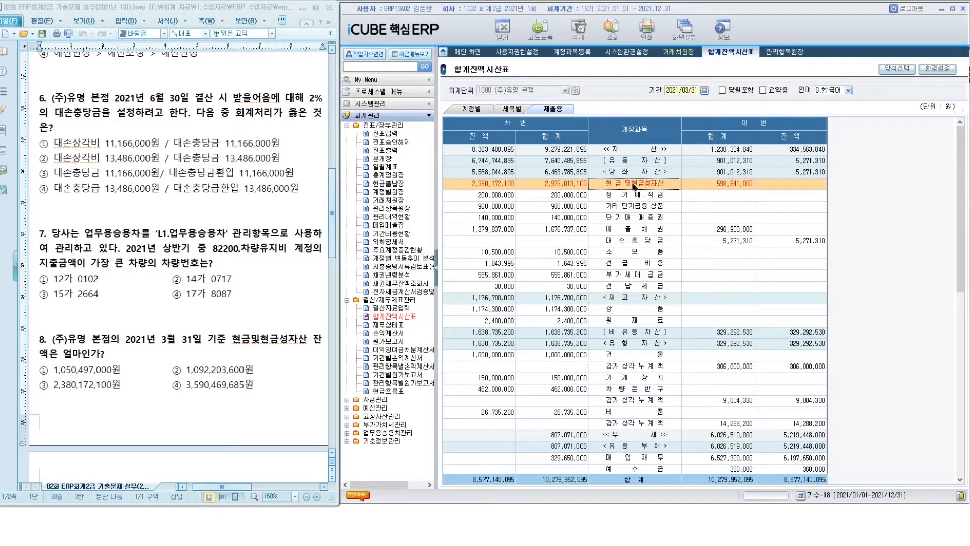
pyautogui.click(475, 186)
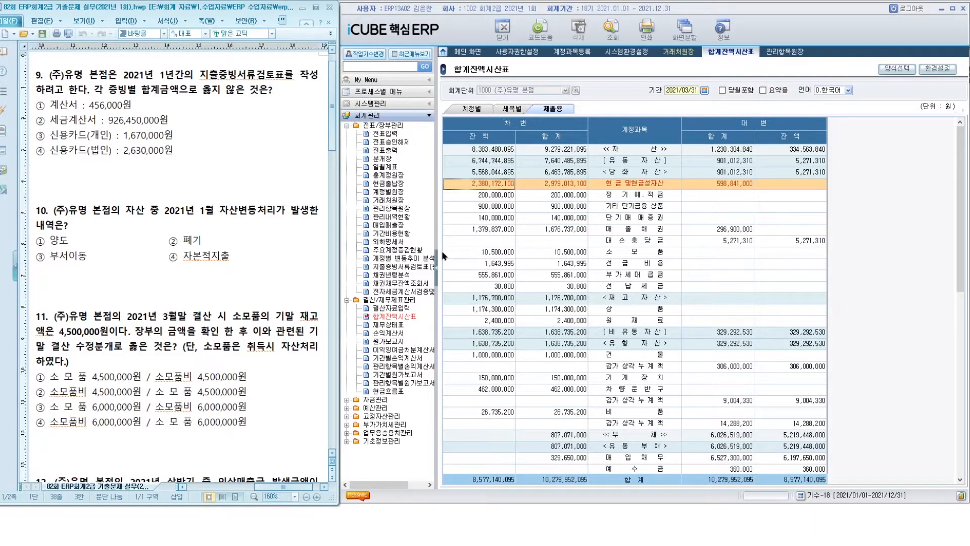
# - Query 지출증빙서류검토표(관리용) for the period 2021/01/01 to 2021/12/31
pyautogui.click(420, 267)
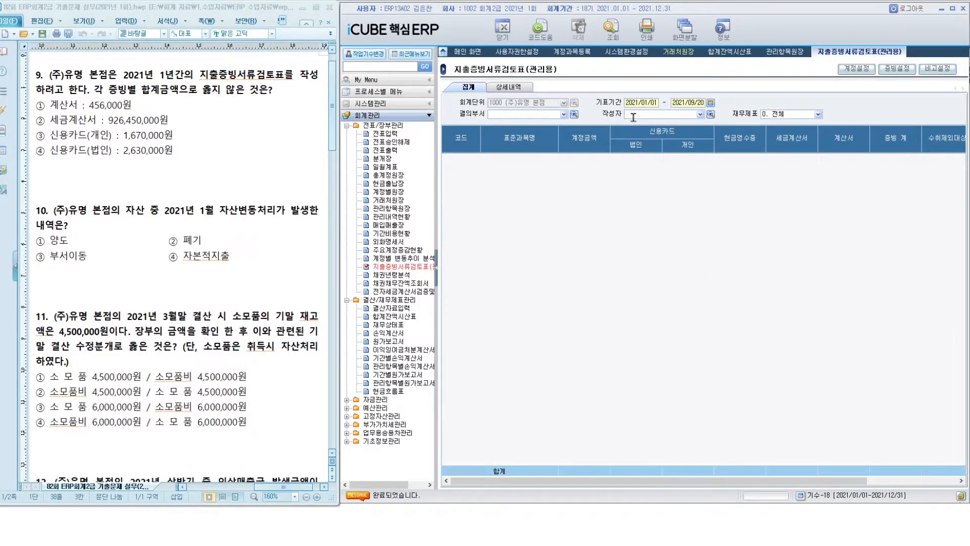
pyautogui.click(689, 102)
pyautogui.write('1231')
pyautogui.press('Return')
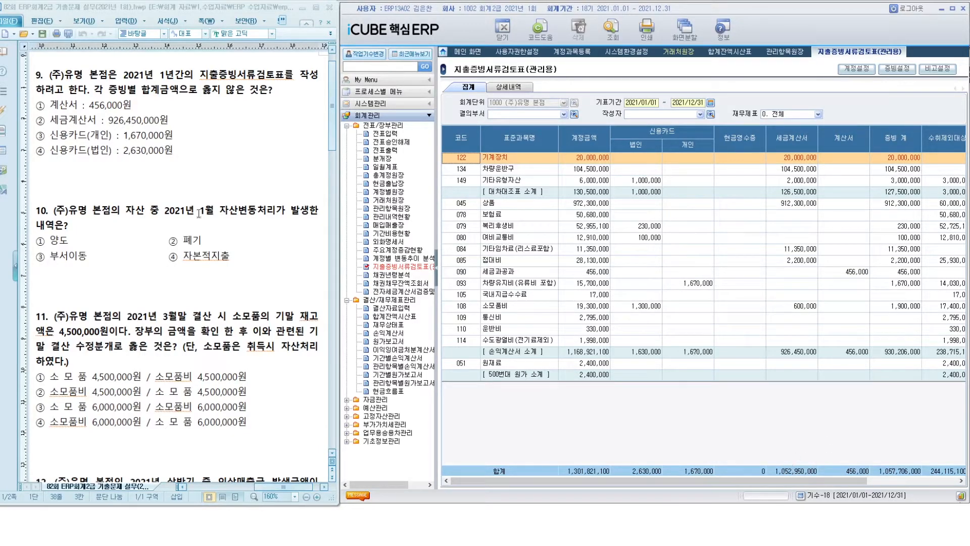
# - Query 고정자산변동현황 for (주)유명 본점 from 2021/01 to 2021/01 for question 10
pyautogui.moveTo(224, 215); pyautogui.dragTo(266, 215)
pyautogui.click(266, 215)
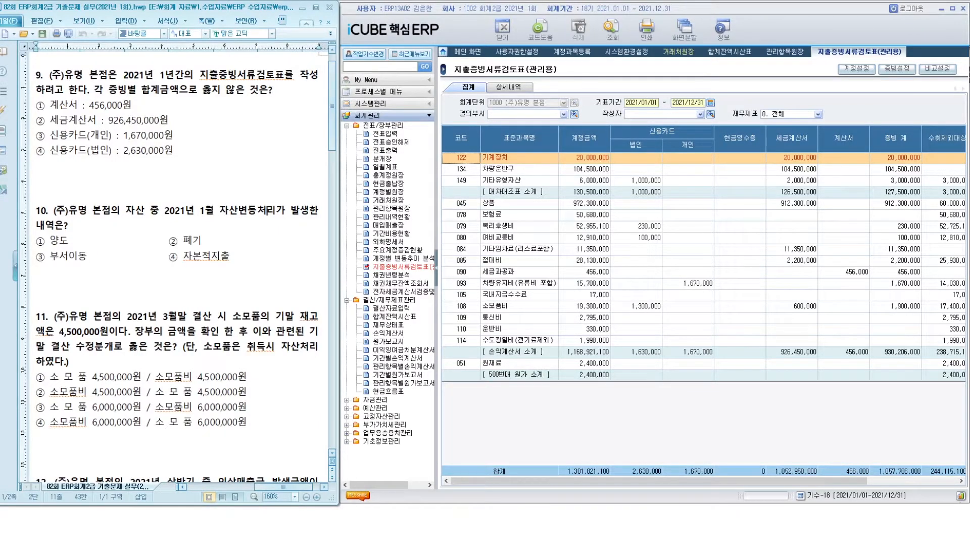
pyautogui.click(386, 417)
pyautogui.click(398, 449)
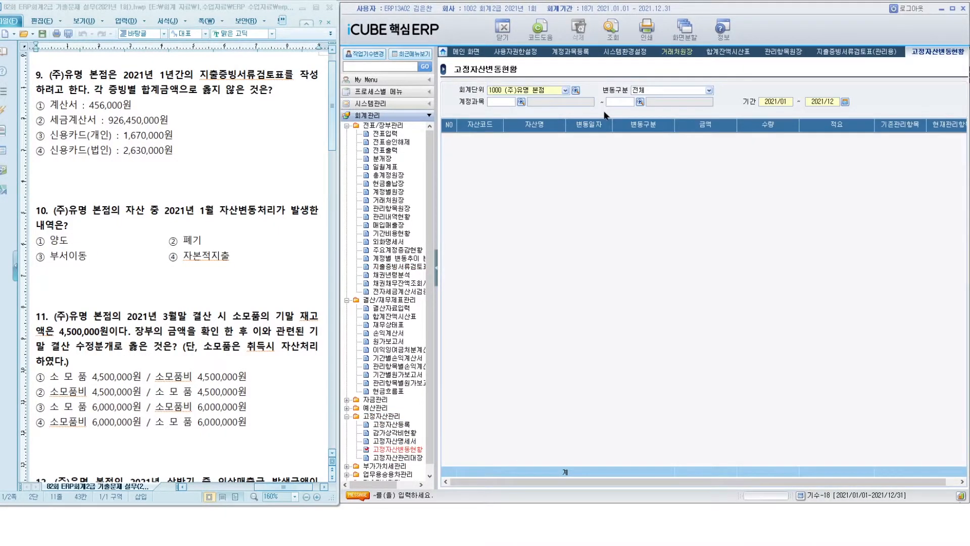
pyautogui.press('Return')
pyautogui.press('Return')
pyautogui.write('202101')
pyautogui.press('Return')
pyautogui.moveTo(642, 483); pyautogui.dragTo(653, 484)
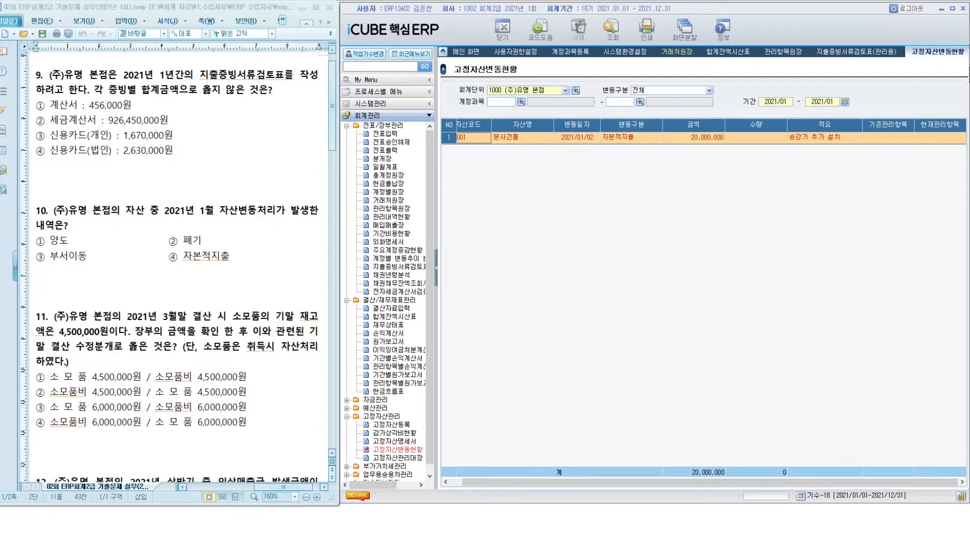
# - Return to the 2021/03/31 합계잔액시산표 for question 11 and select the 소모품 balance
pyautogui.scroll(-5, 331, 246)
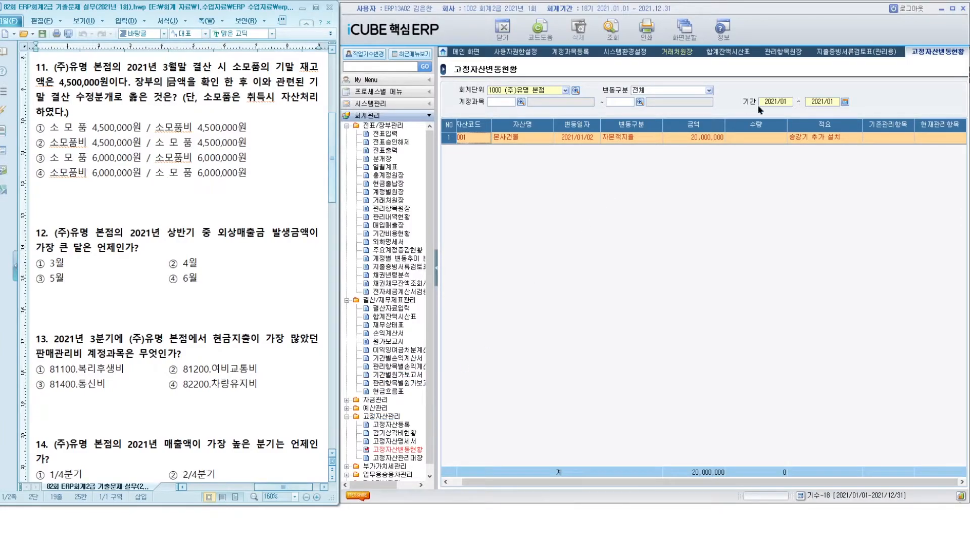
pyautogui.click(729, 53)
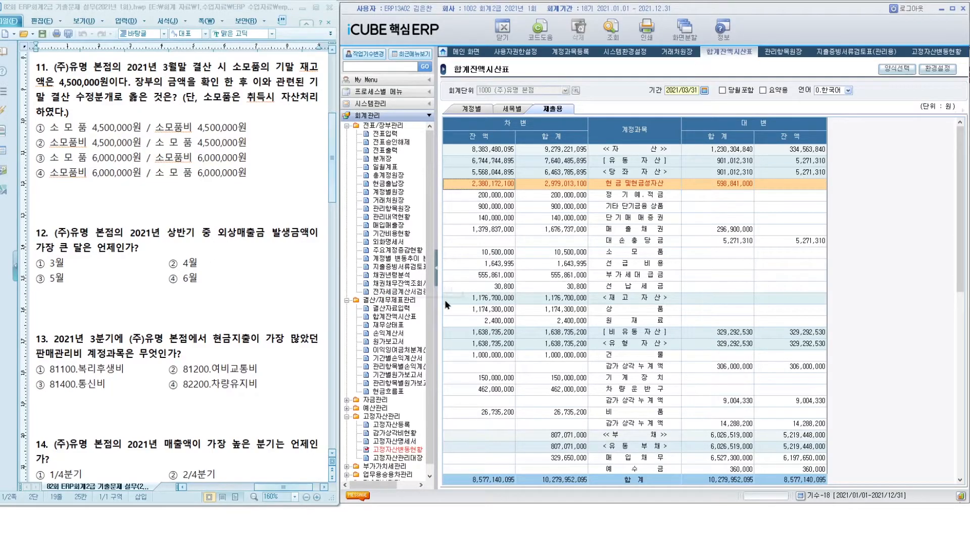
pyautogui.click(485, 254)
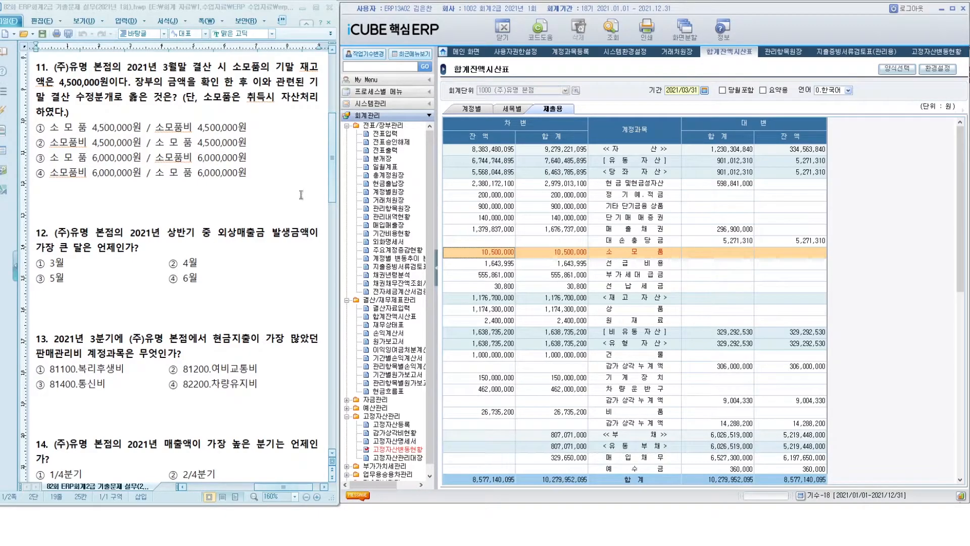
# - Query 총계정원장 by month for account 10800 외상매출금 from 2021/01 to 2021/06, and select the 2021/05 debit amount
pyautogui.click(388, 175)
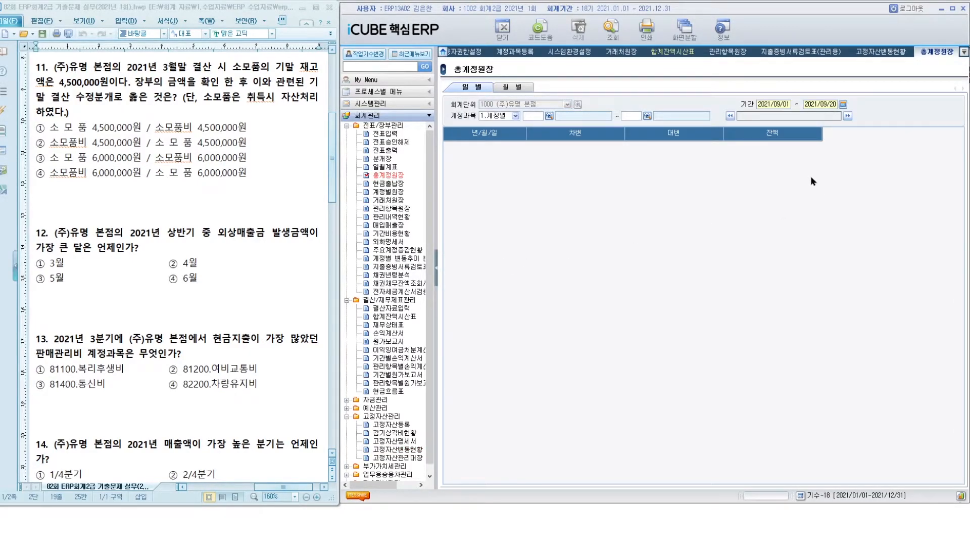
pyautogui.click(774, 104)
pyautogui.write('10800')
pyautogui.press('Return')
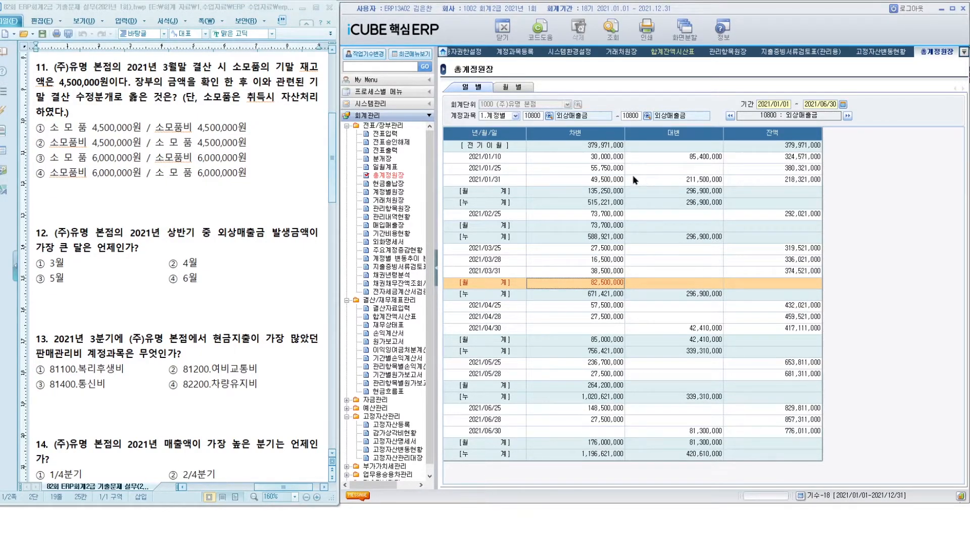
pyautogui.click(503, 87)
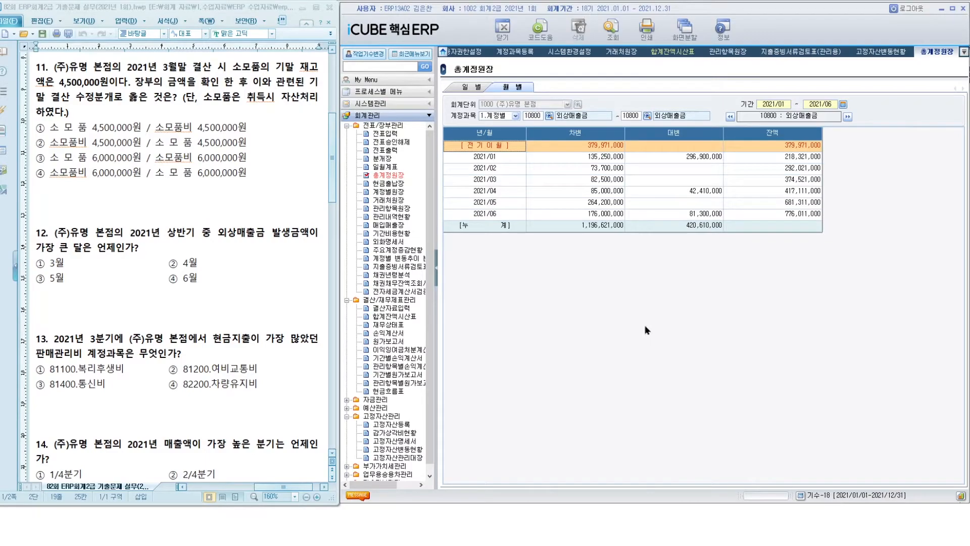
pyautogui.click(603, 205)
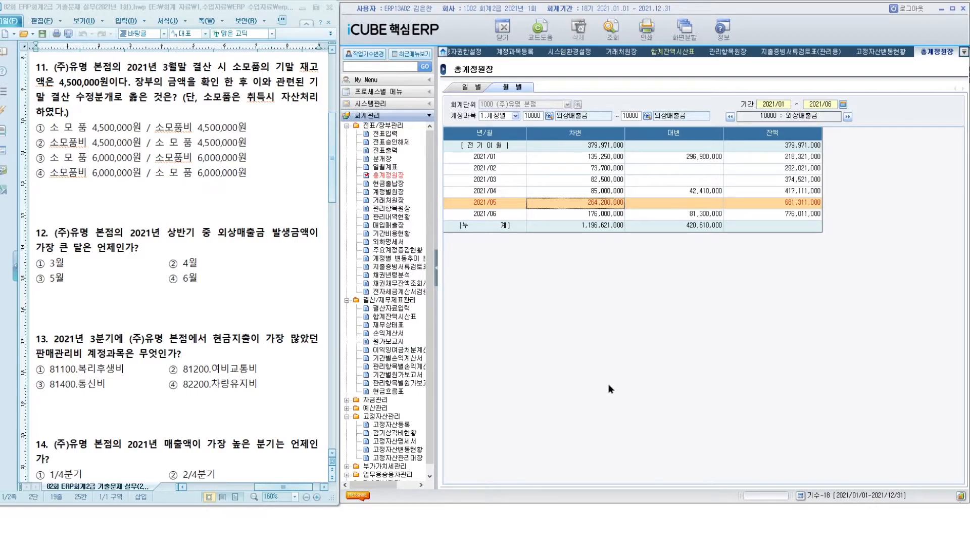
# - Query the daily 일월계표 by account for 2021/07/01 to 2021/09/30
pyautogui.click(384, 166)
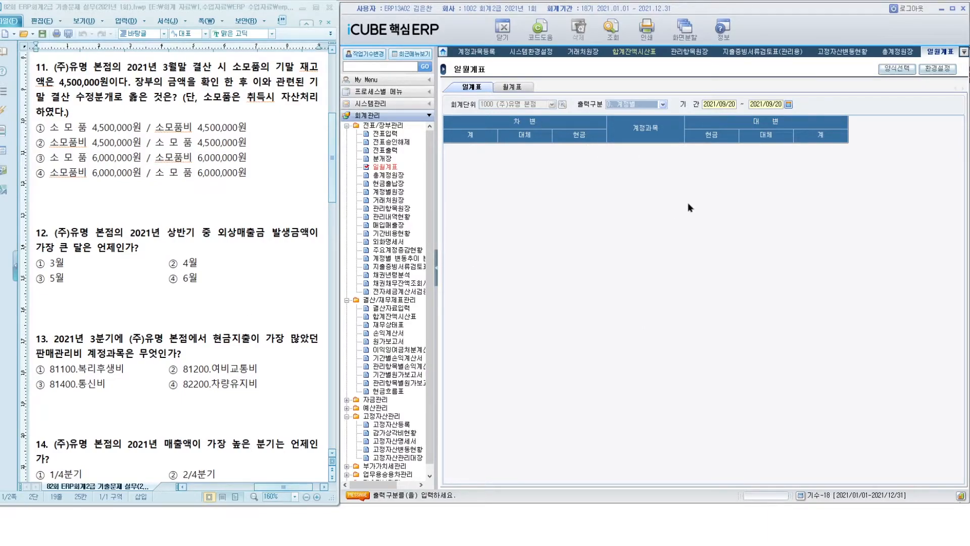
pyautogui.click(723, 105)
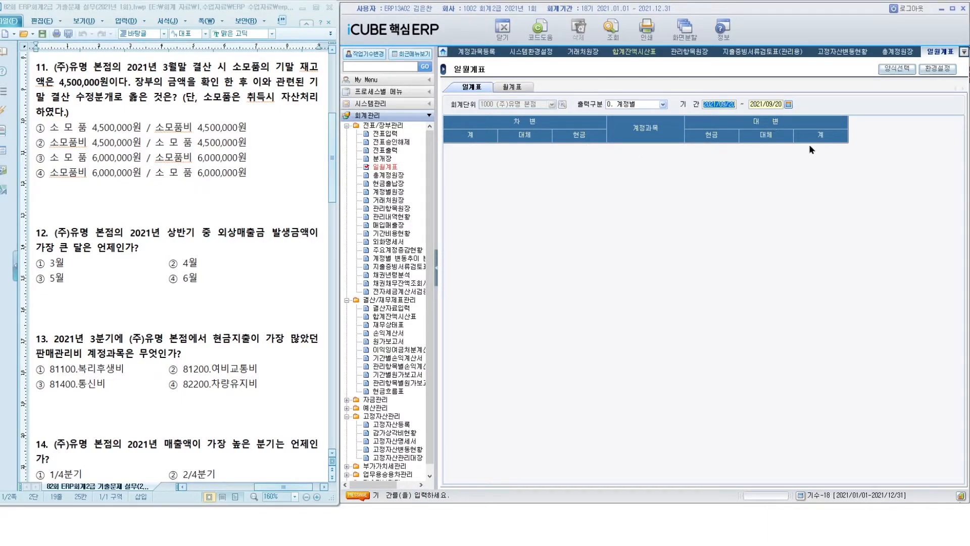
pyautogui.write('20210701')
pyautogui.press('Return')
pyautogui.write('20210930')
pyautogui.press('Return')
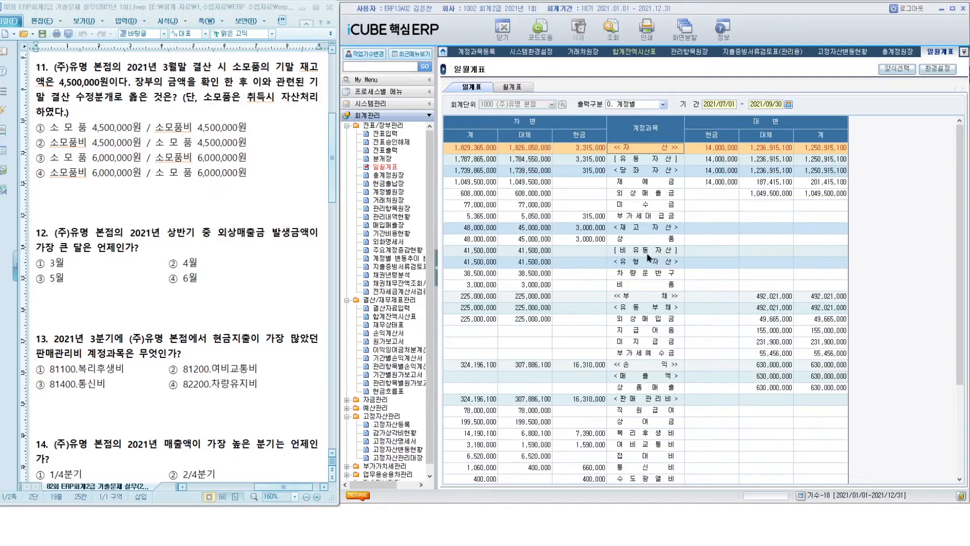
# - Examine the cash debits of 복리후생비, 여비교통비, 통신비 and 차량유지비 under 판매관리비 for question 13
pyautogui.scroll(-3, 666, 349)
pyautogui.click(651, 307)
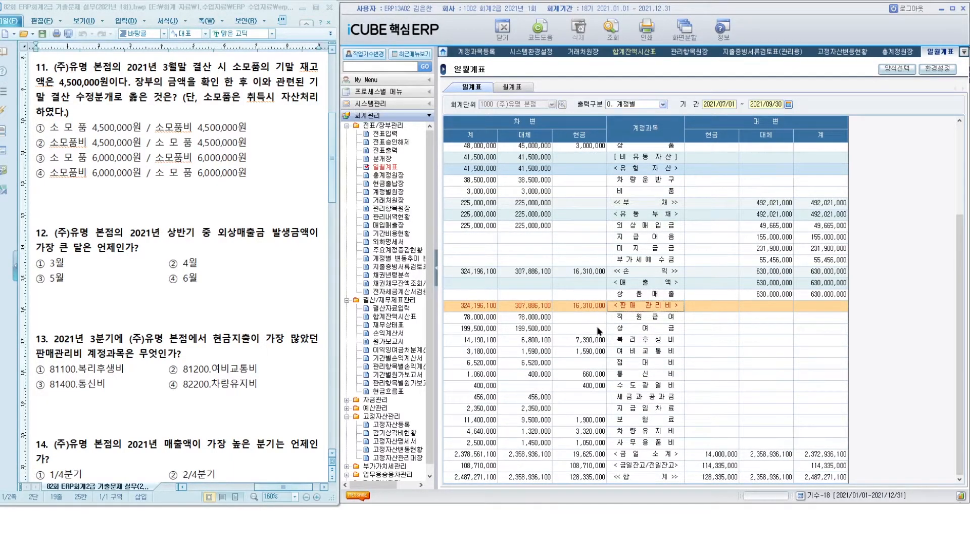
pyautogui.click(578, 339)
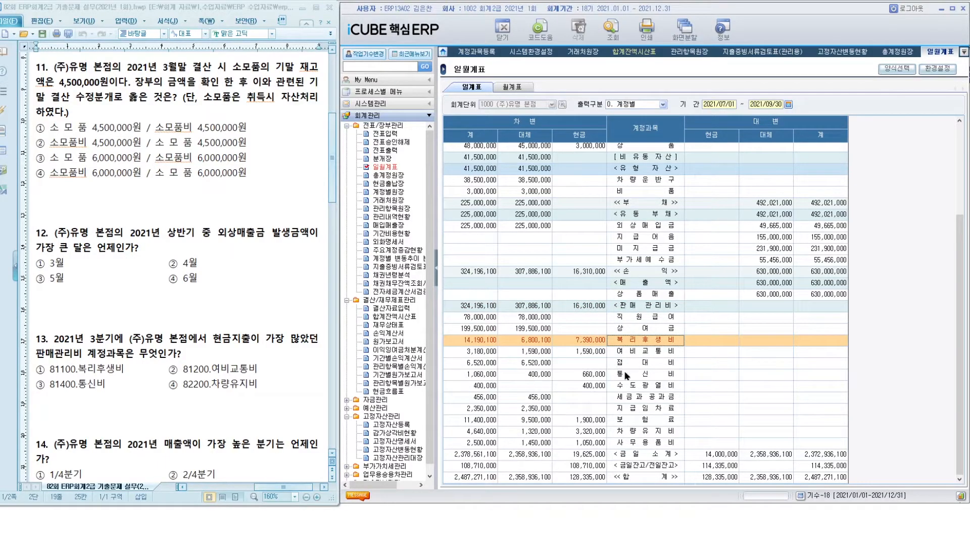
pyautogui.click(599, 352)
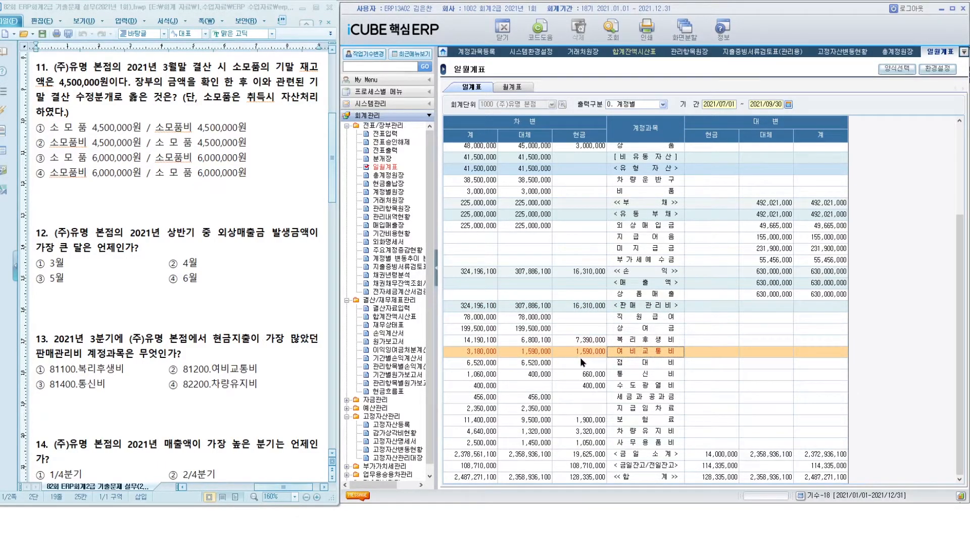
pyautogui.click(635, 375)
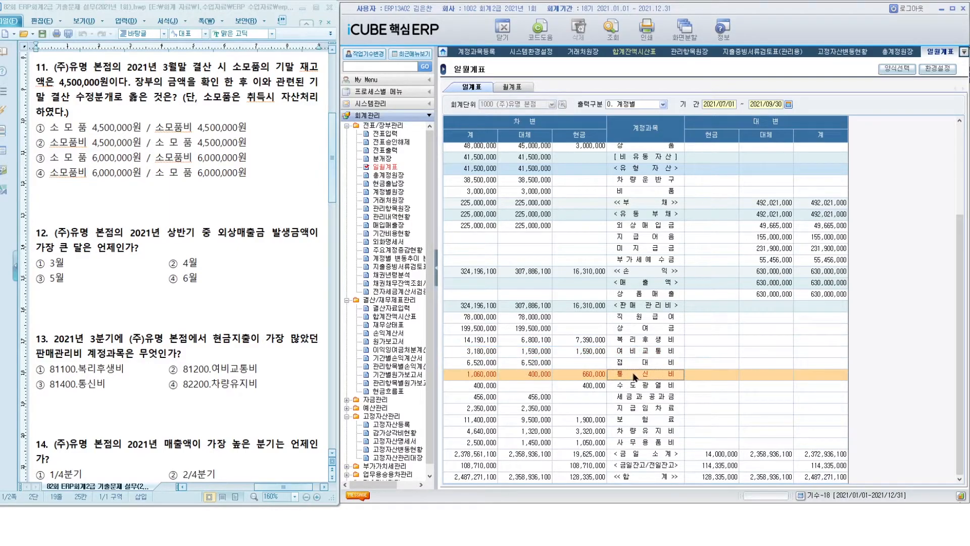
pyautogui.click(646, 430)
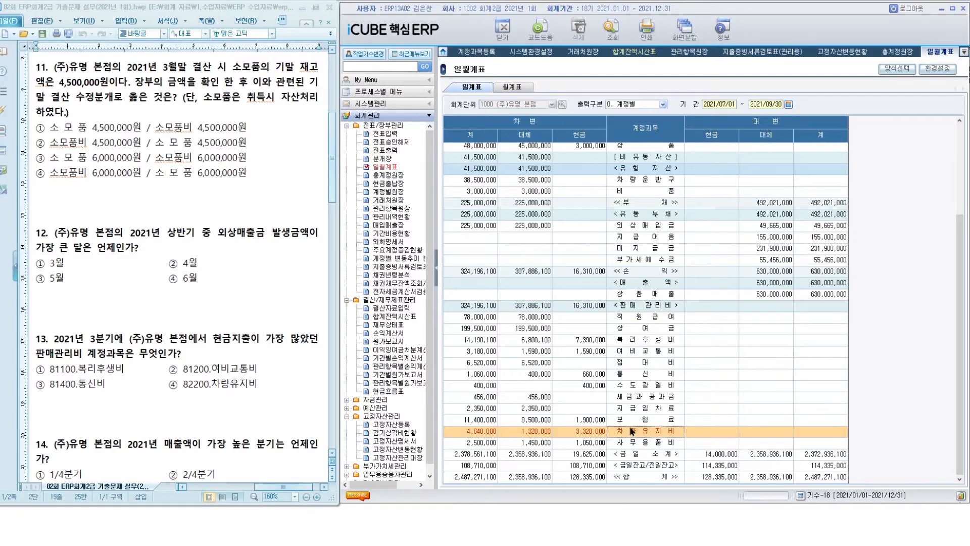
pyautogui.click(210, 352)
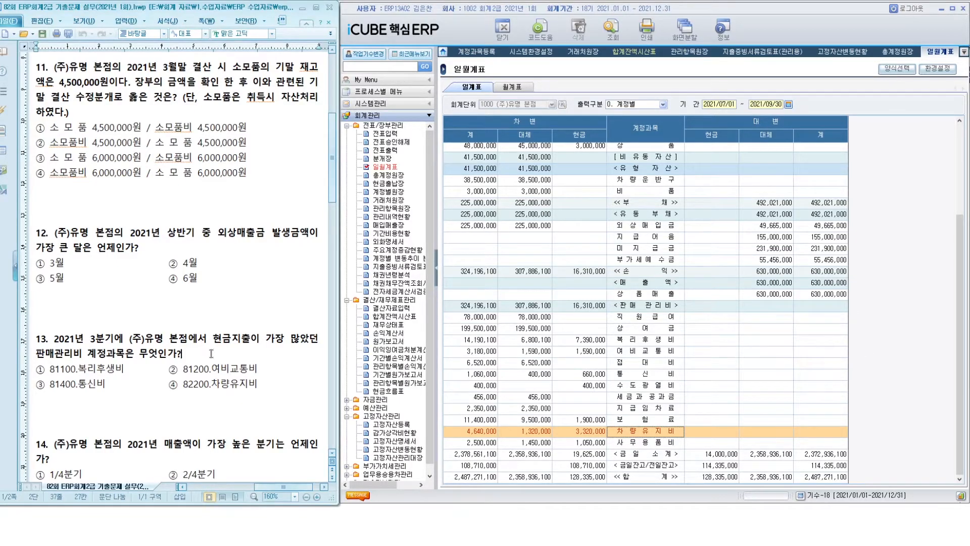
# - Query the quarterly 기간별손익계산서 from 1/4분기 to 4/4분기 by account for question 14
pyautogui.scroll(-3, 209, 352)
pyautogui.click(212, 246)
pyautogui.moveTo(211, 246); pyautogui.dragTo(279, 246)
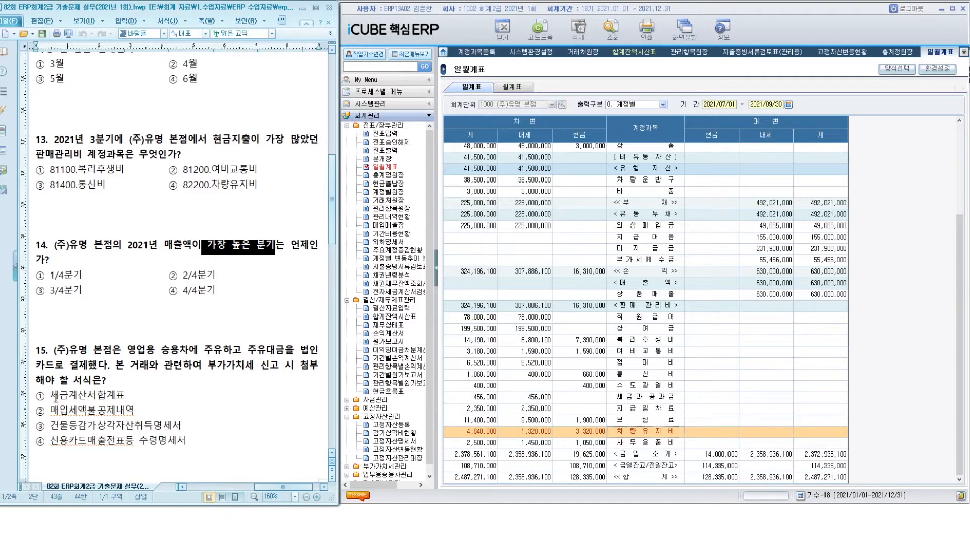
pyautogui.click(390, 360)
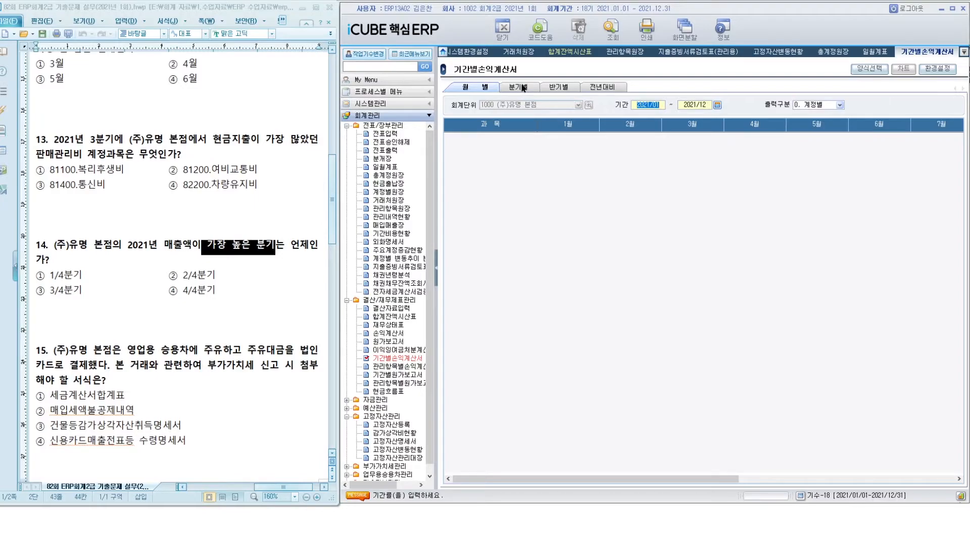
pyautogui.click(523, 89)
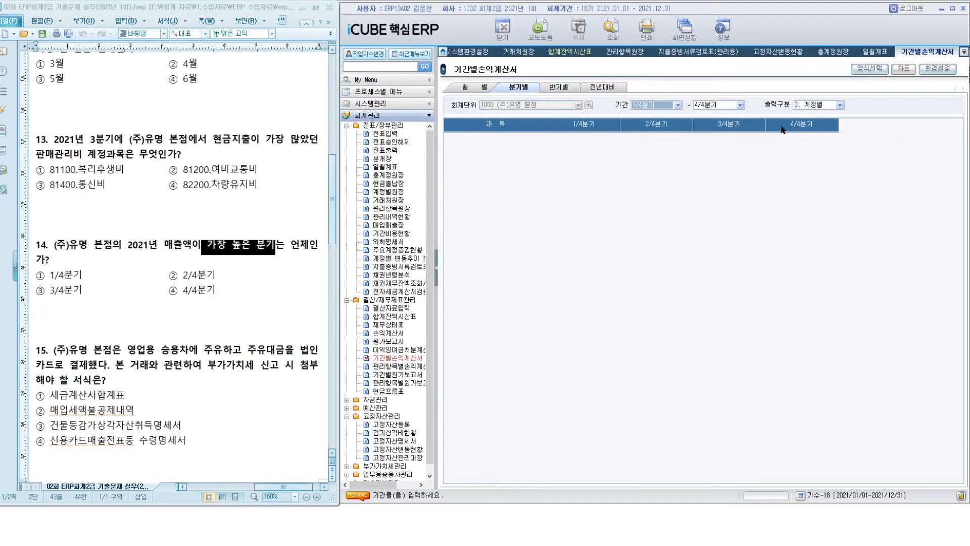
pyautogui.press('F12')
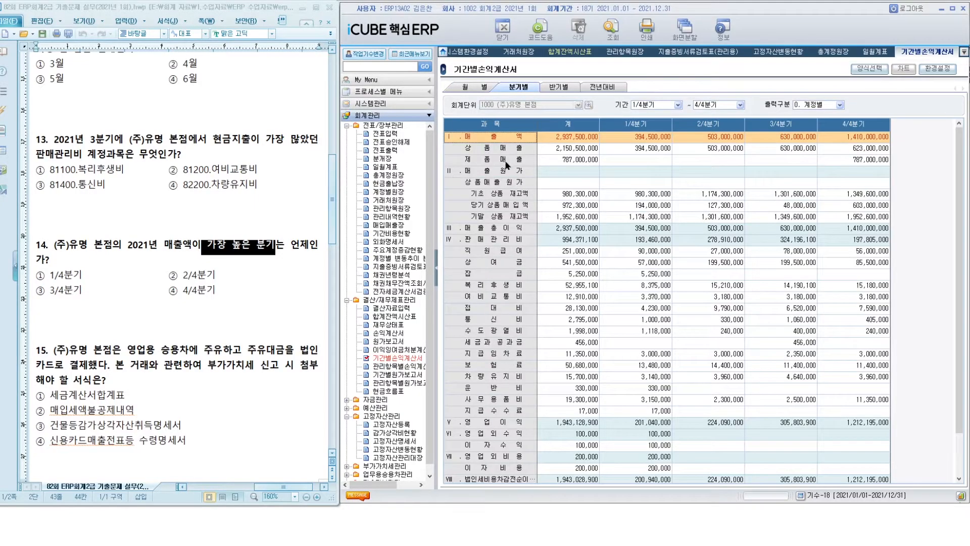
# - Compare the 매출액 totals of the first, second and third quarters
pyautogui.click(633, 139)
pyautogui.click(716, 140)
pyautogui.click(787, 140)
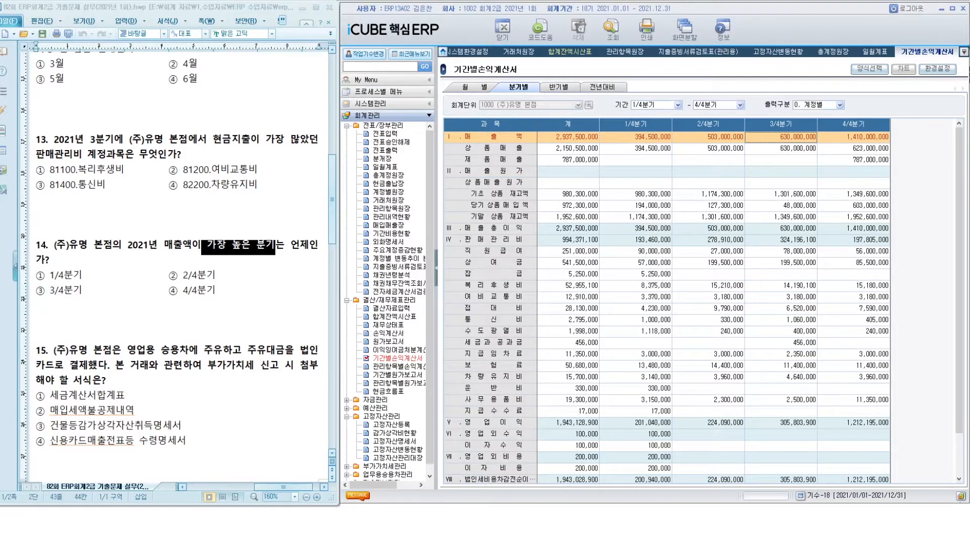
# - Query the regular 매출 세금계산서합계표 of business place 1000 for 2021/07 to 2021/09 for question 17
pyautogui.scroll(-10, 334, 336)
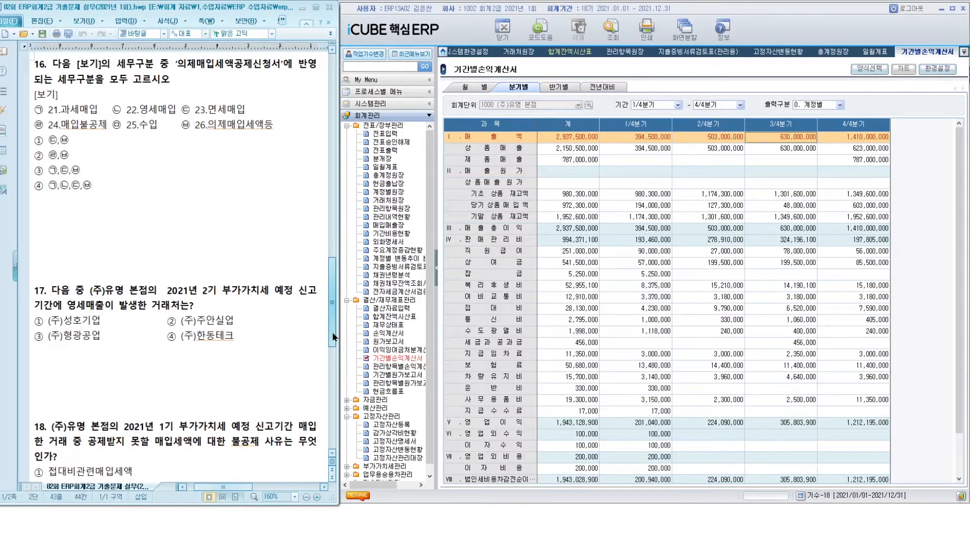
pyautogui.moveTo(333, 336); pyautogui.dragTo(336, 384)
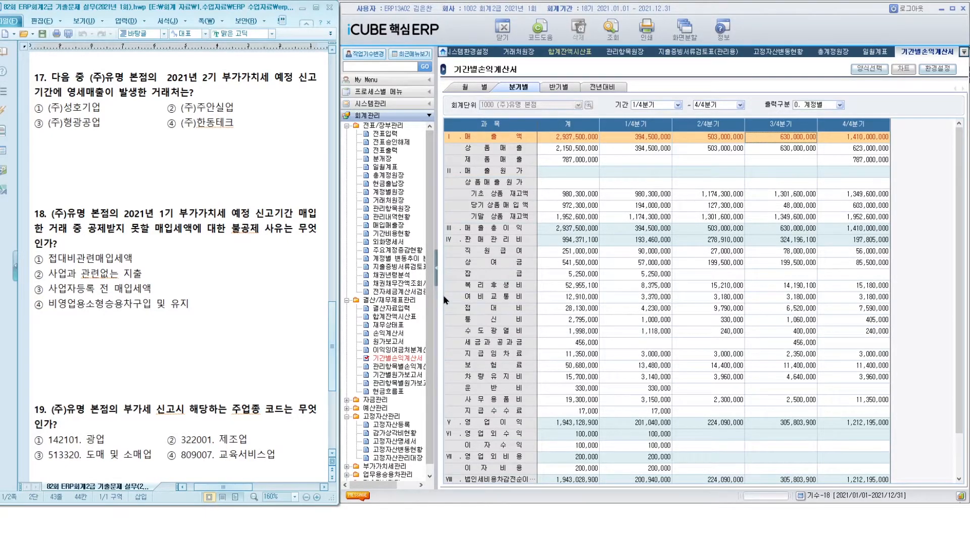
pyautogui.click(385, 466)
pyautogui.click(387, 185)
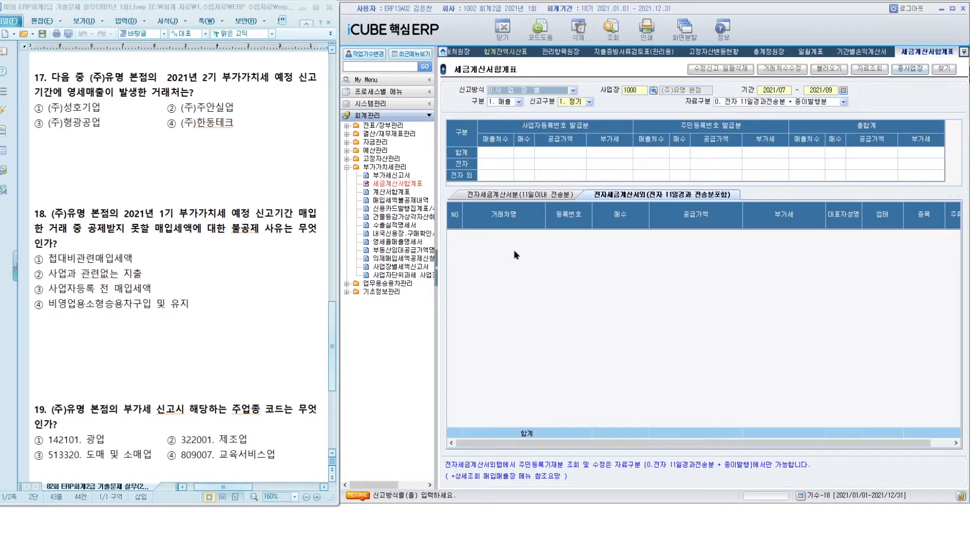
pyautogui.click(783, 91)
pyautogui.press('Return')
pyautogui.press('Return')
pyautogui.click(638, 281)
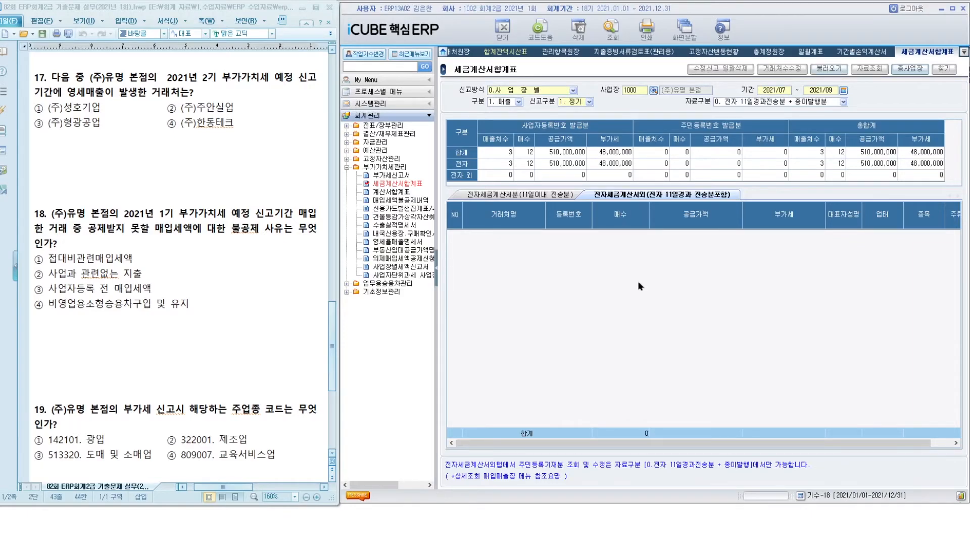
# - Examine the electronic invoices sent within 11 days and look up the vouchers behind (주)성호기업
pyautogui.click(558, 195)
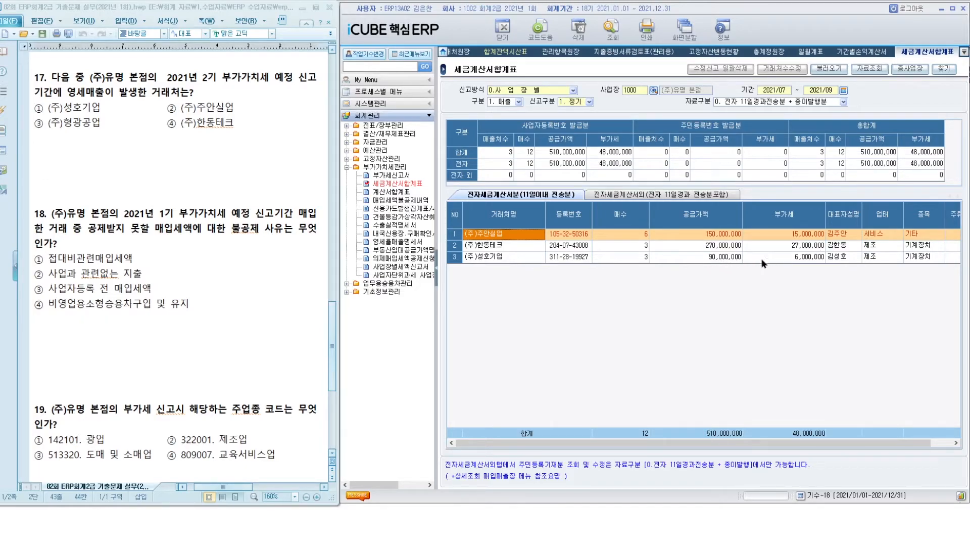
pyautogui.click(736, 259)
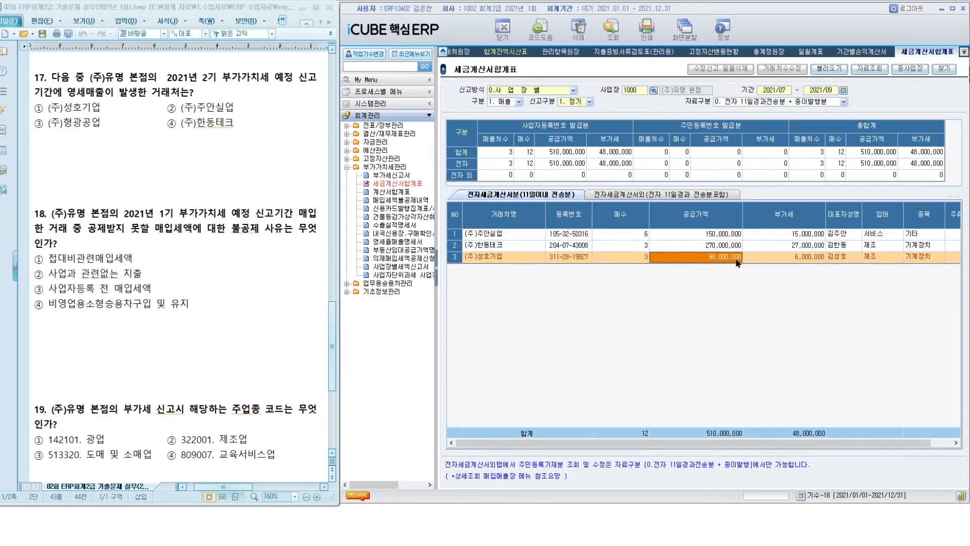
pyautogui.click(876, 71)
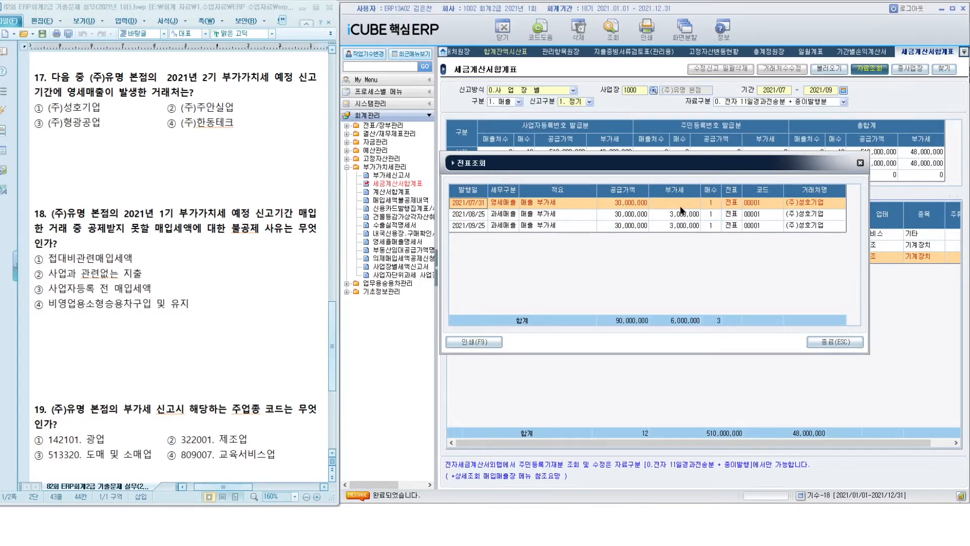
pyautogui.press('Escape')
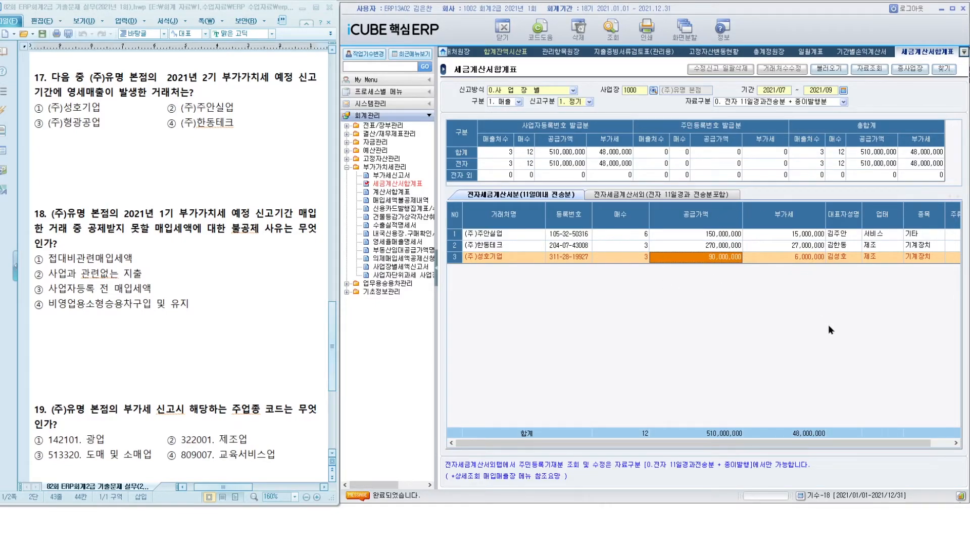
pyautogui.click(782, 258)
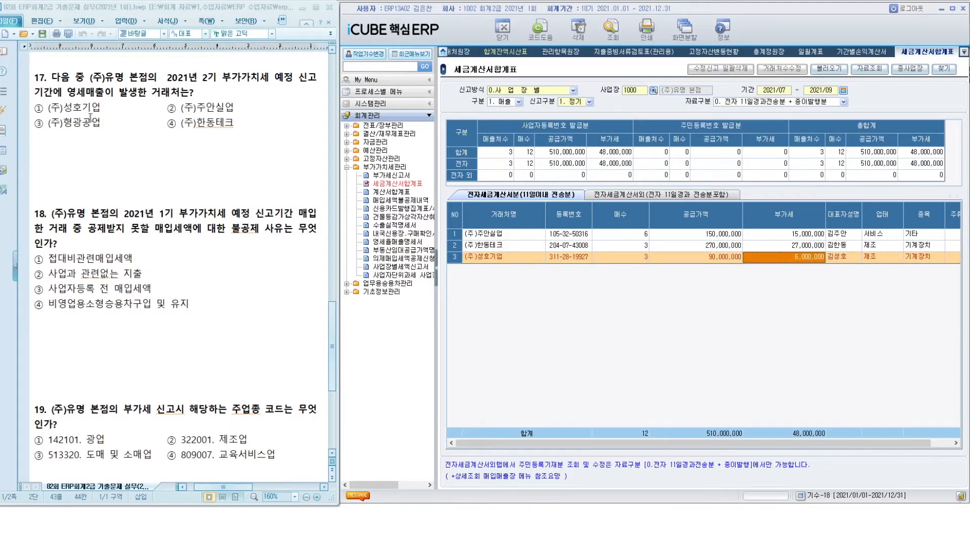
# - Open 매입매출장 in its 세무구분별 view for (주)유명 본점 and set the period to 2021/07/01 to 2021/09/30
pyautogui.click(347, 167)
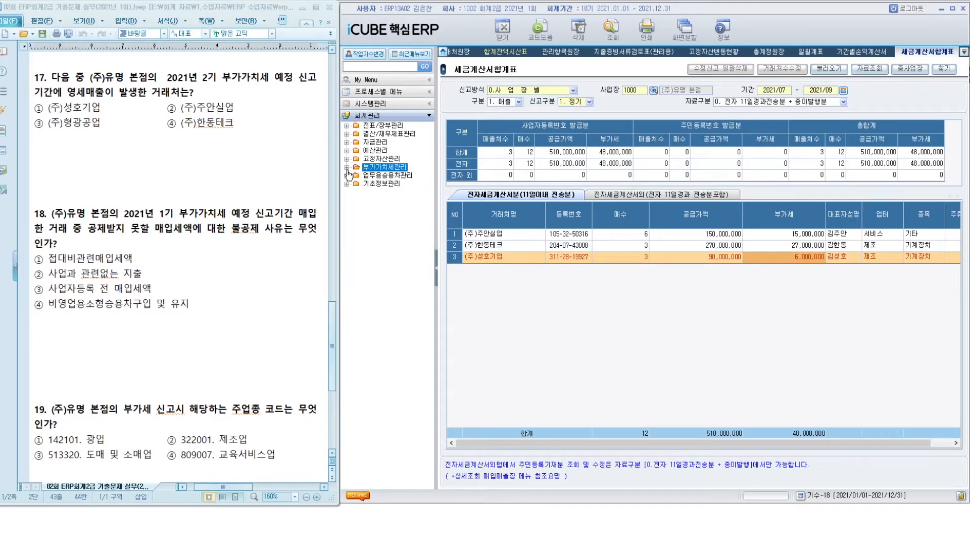
pyautogui.click(347, 126)
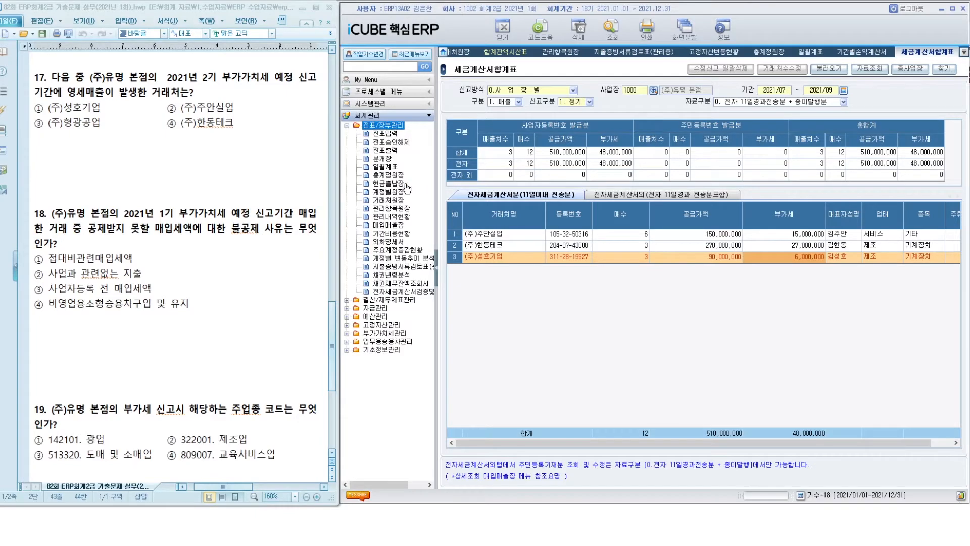
pyautogui.click(395, 226)
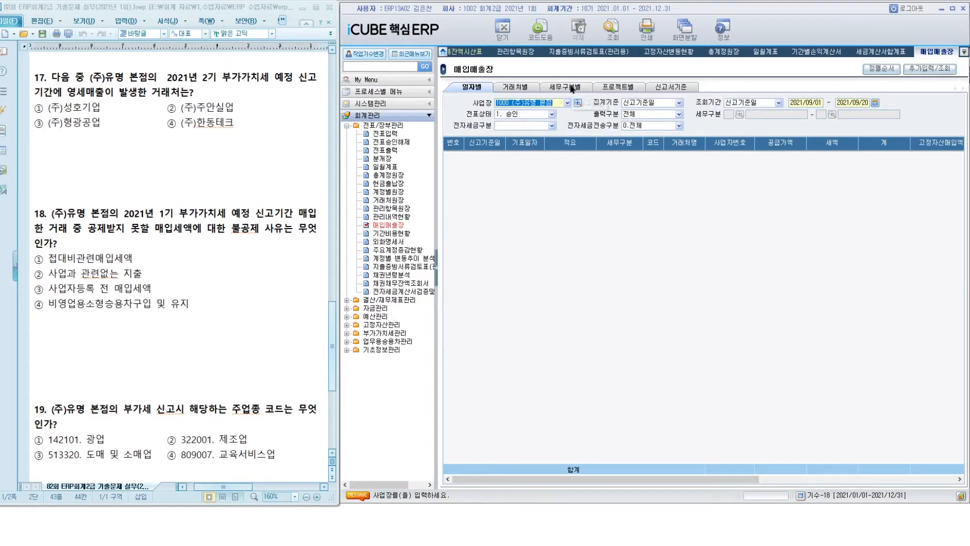
pyautogui.click(573, 89)
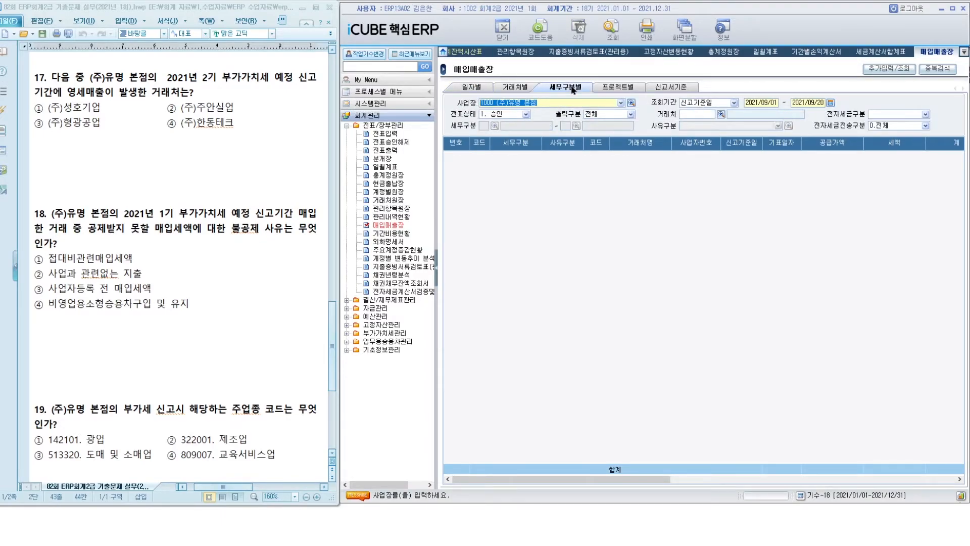
pyautogui.press('Return')
pyautogui.write('20210701')
pyautogui.press('Return')
pyautogui.press('Return')
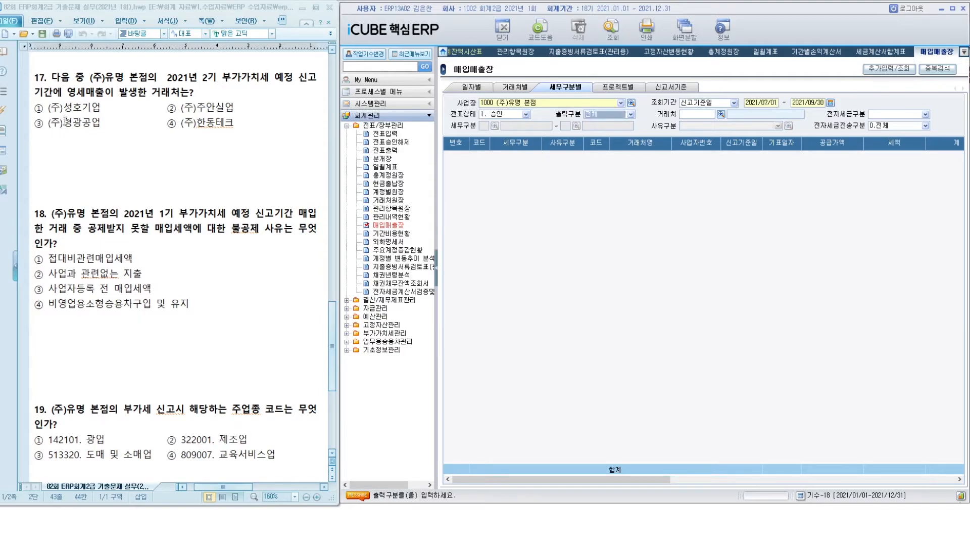
# - Query only 1. 매출 entries in 매입매출장 and select the 영세매출 entry
pyautogui.click(614, 115)
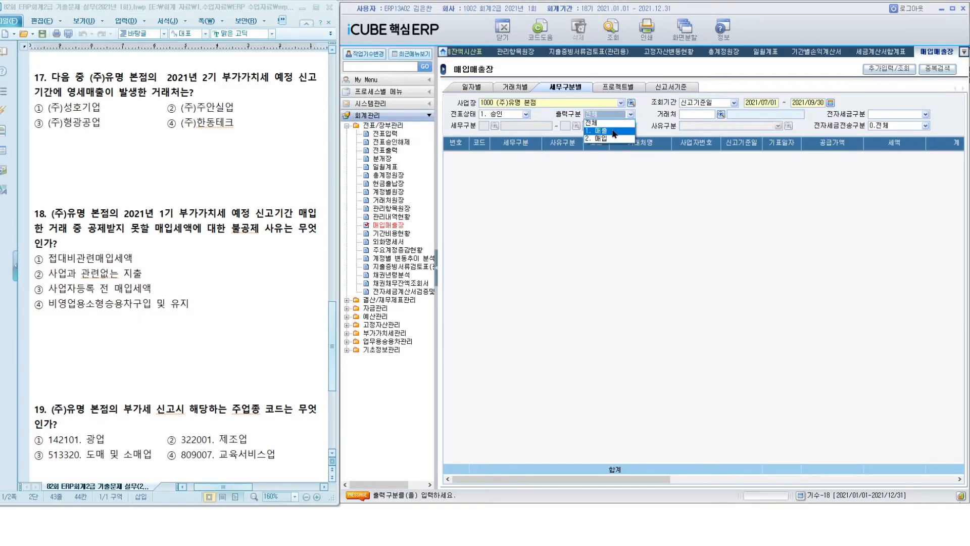
pyautogui.click(602, 131)
pyautogui.press('Return')
pyautogui.press('Return')
pyautogui.press('Return')
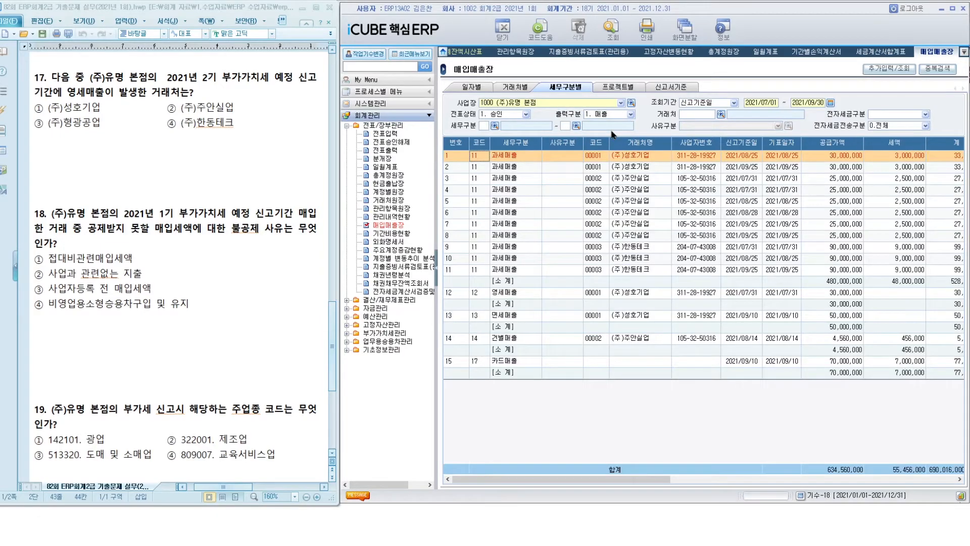
pyautogui.click(563, 294)
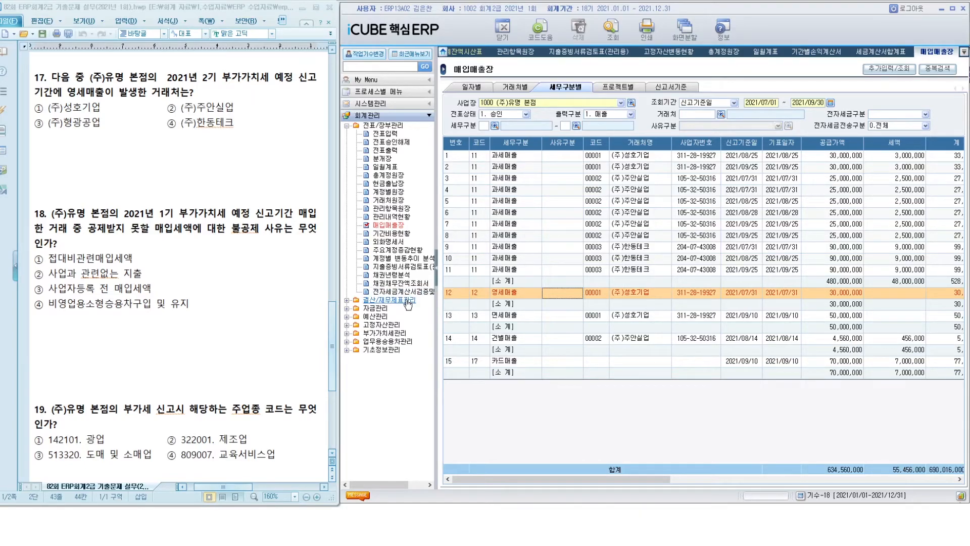
# - Load the 매입세액불공제내역 of business place 1000 for 2021/01 to 2021/03 for question 18
pyautogui.scroll(-3, 263, 197)
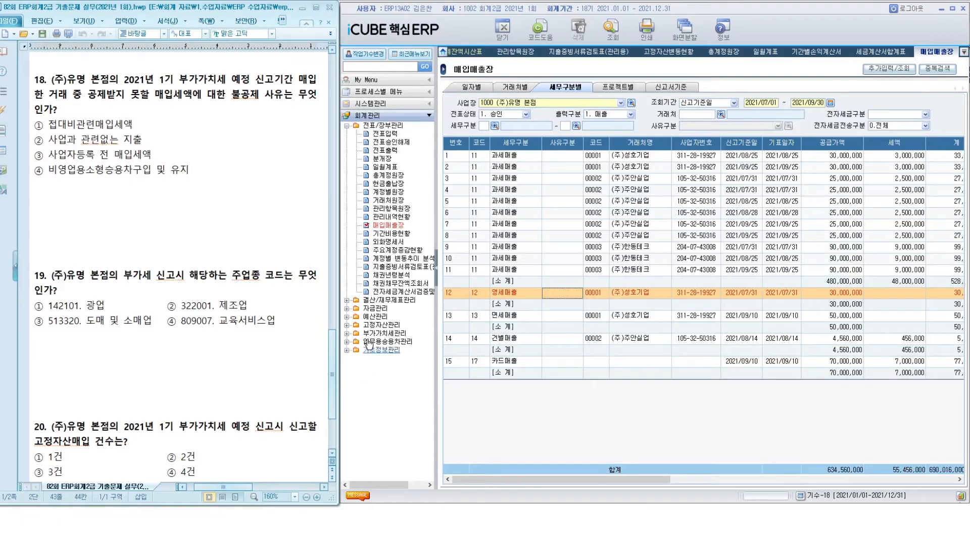
pyautogui.click(384, 332)
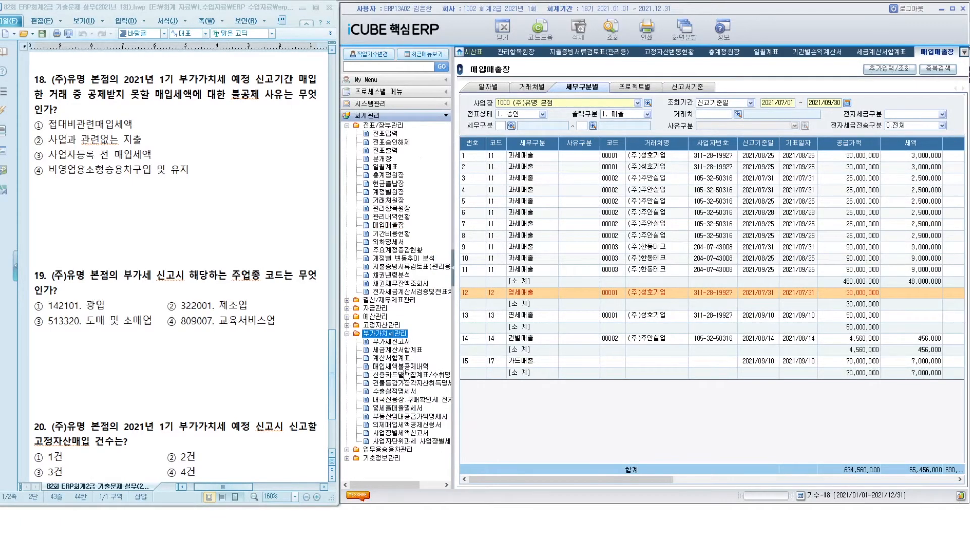
pyautogui.click(404, 367)
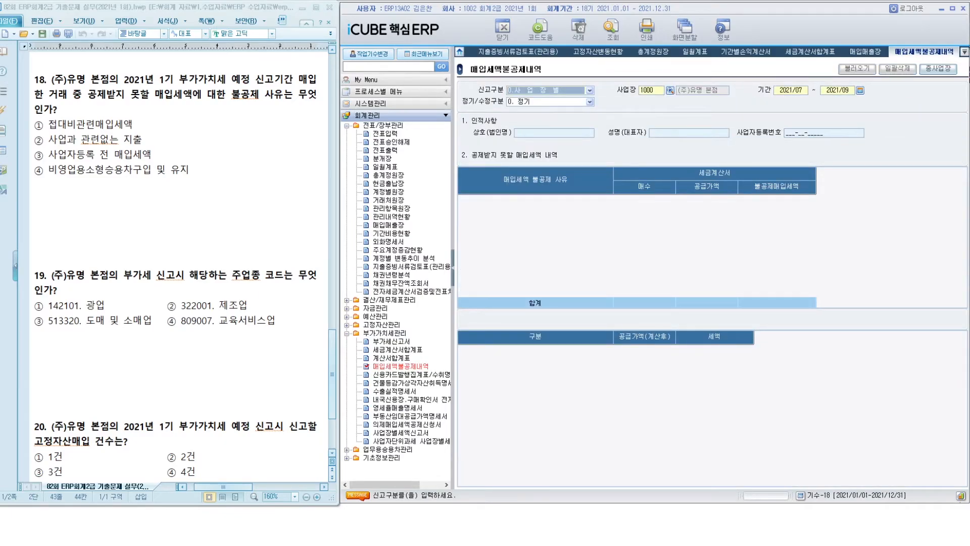
pyautogui.click(792, 92)
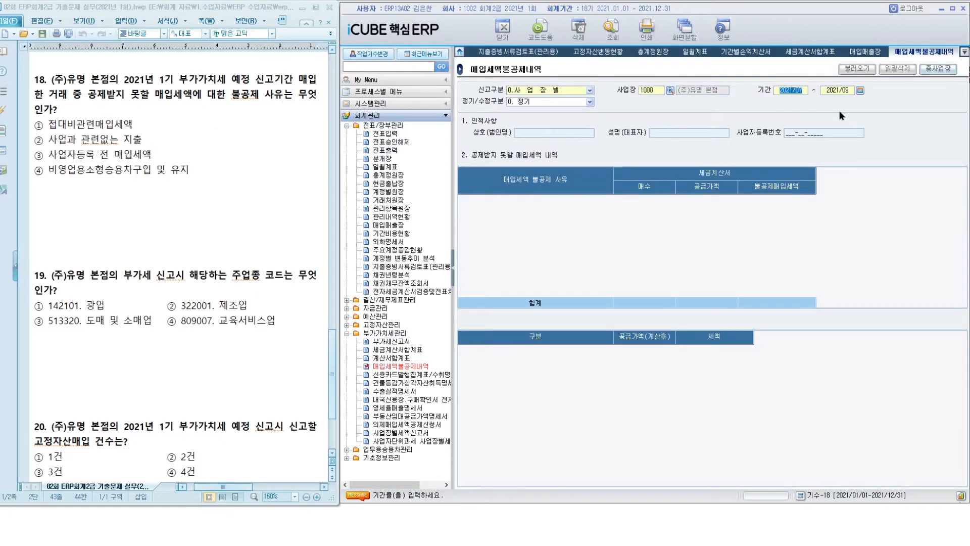
pyautogui.write('202101')
pyautogui.press('Return')
pyautogui.write('202103')
pyautogui.press('Return')
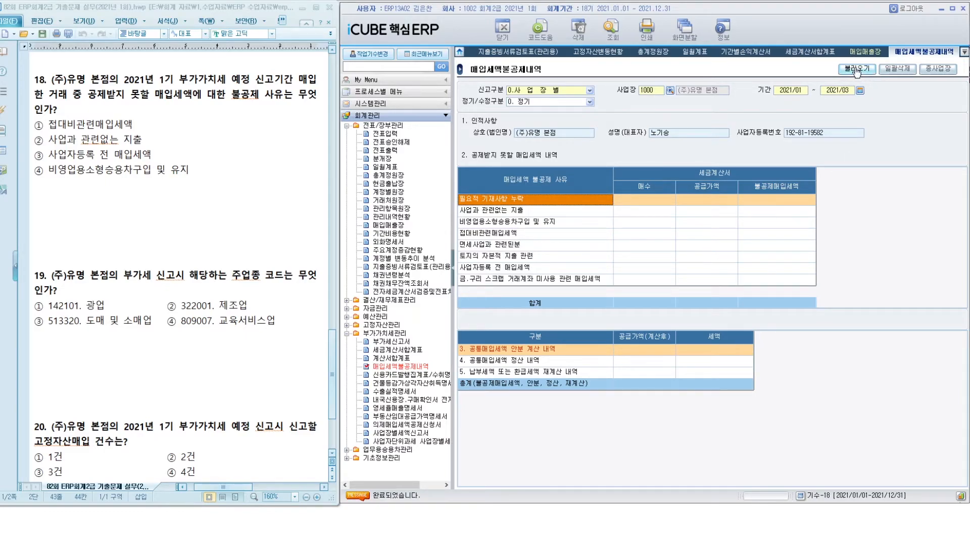
pyautogui.click(857, 70)
pyautogui.press('Return')
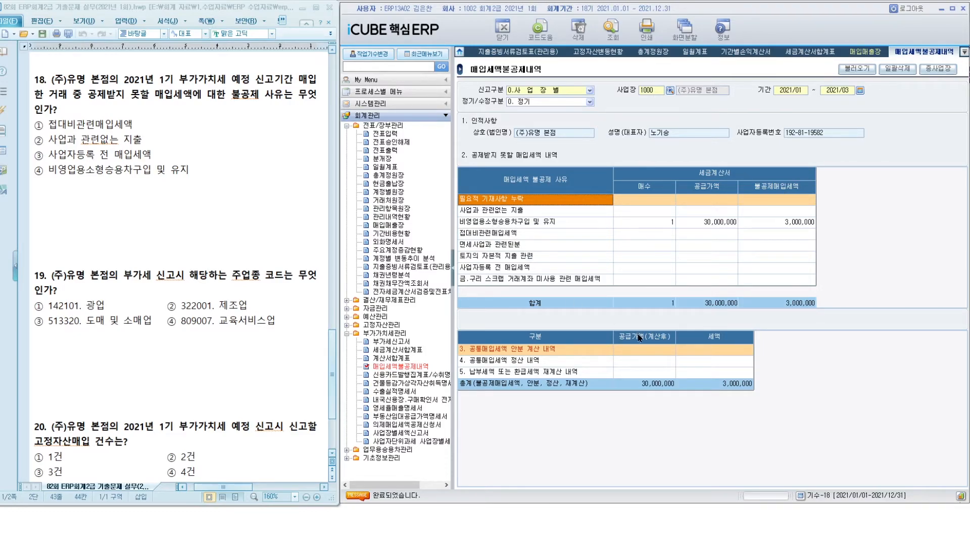
# - Look up the 주업종코드 of (주)유명 본점 in the 신고관련사항 of 사업장등록 for question 19
pyautogui.scroll(-1, 309, 291)
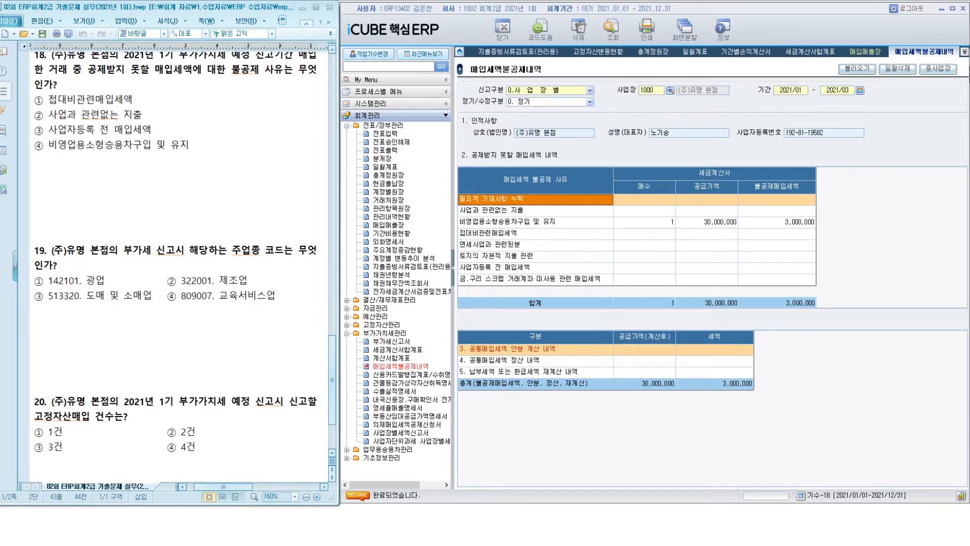
pyautogui.click(383, 105)
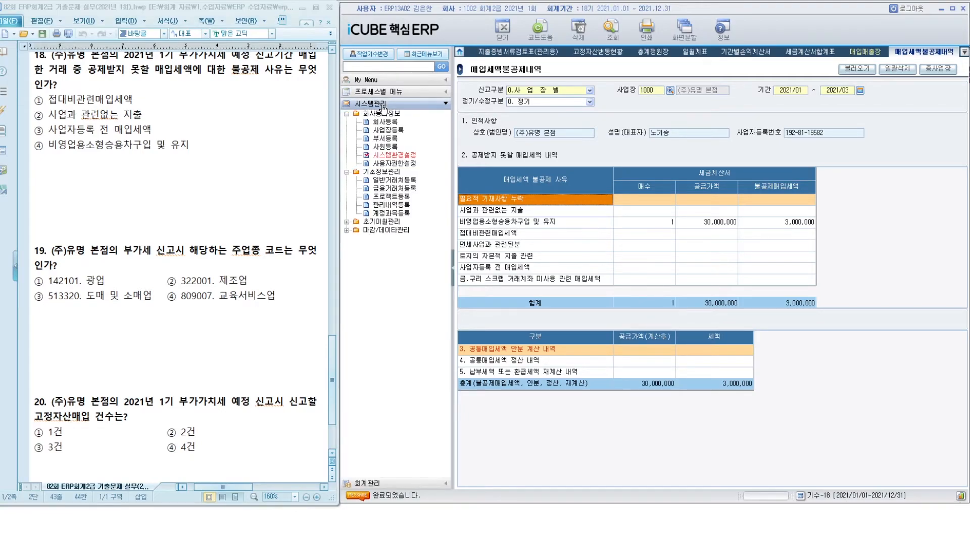
pyautogui.click(397, 131)
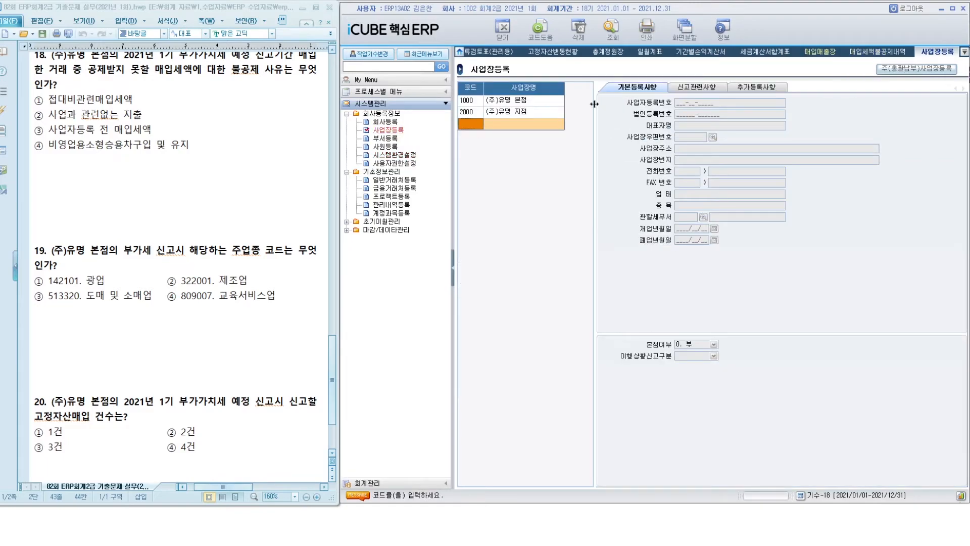
pyautogui.click(538, 103)
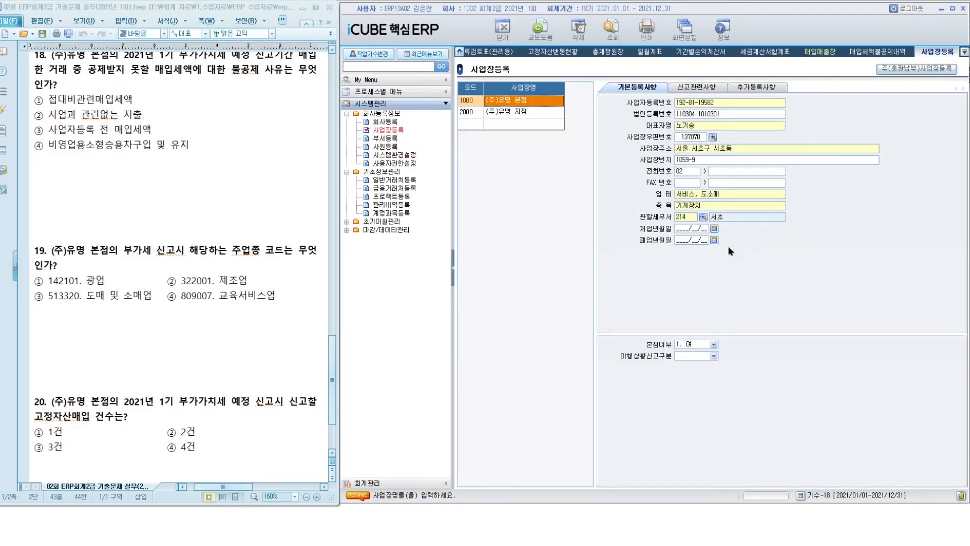
pyautogui.click(710, 88)
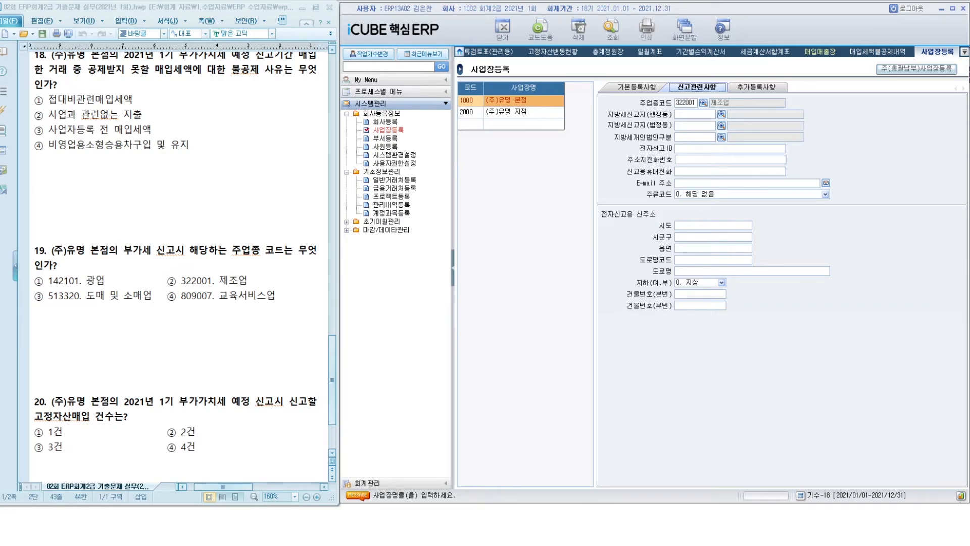
# - Load the 건물등감가상각자산취득명세서 of business place 1000 for 2021/01 to 2021/03 for question 20
pyautogui.scroll(-3, 34, 360)
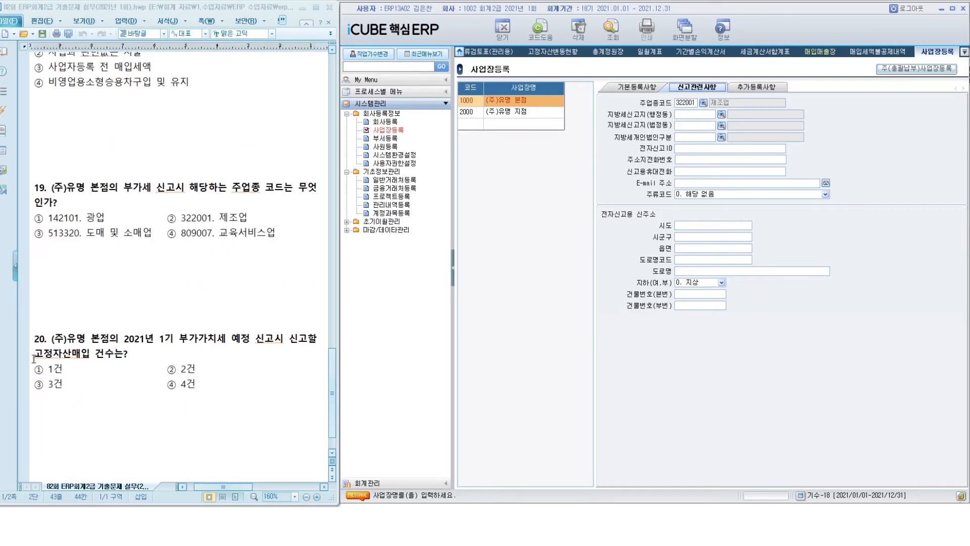
pyautogui.moveTo(34, 358); pyautogui.dragTo(95, 354)
pyautogui.click(91, 353)
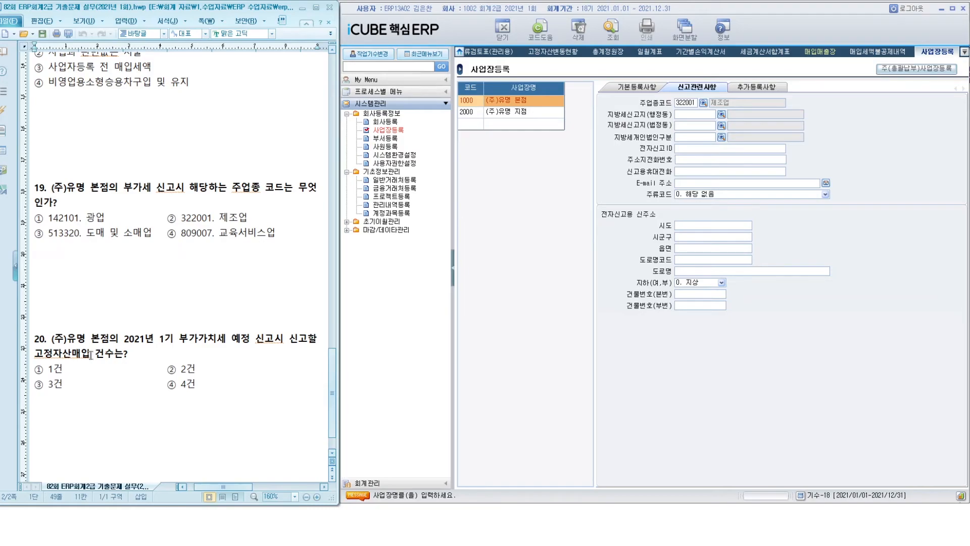
pyautogui.click(368, 482)
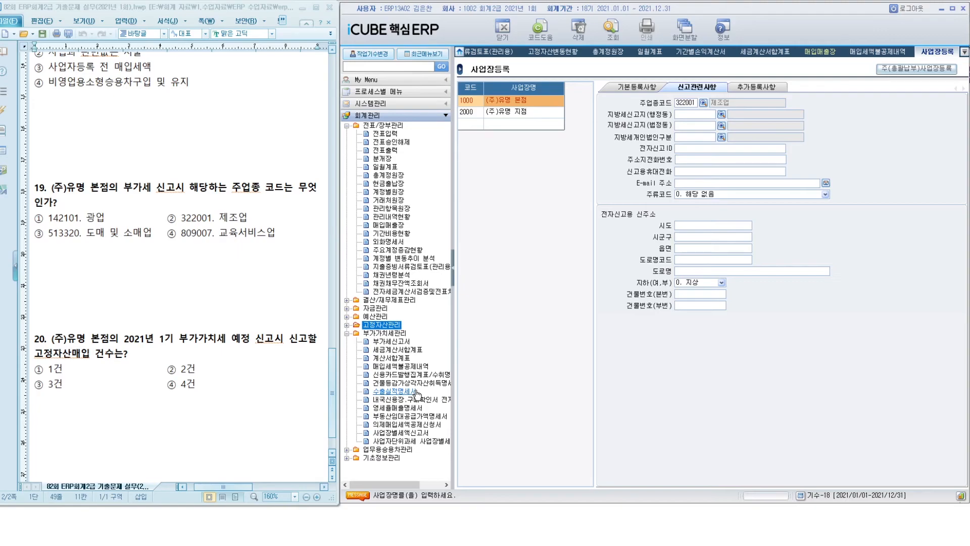
pyautogui.click(410, 382)
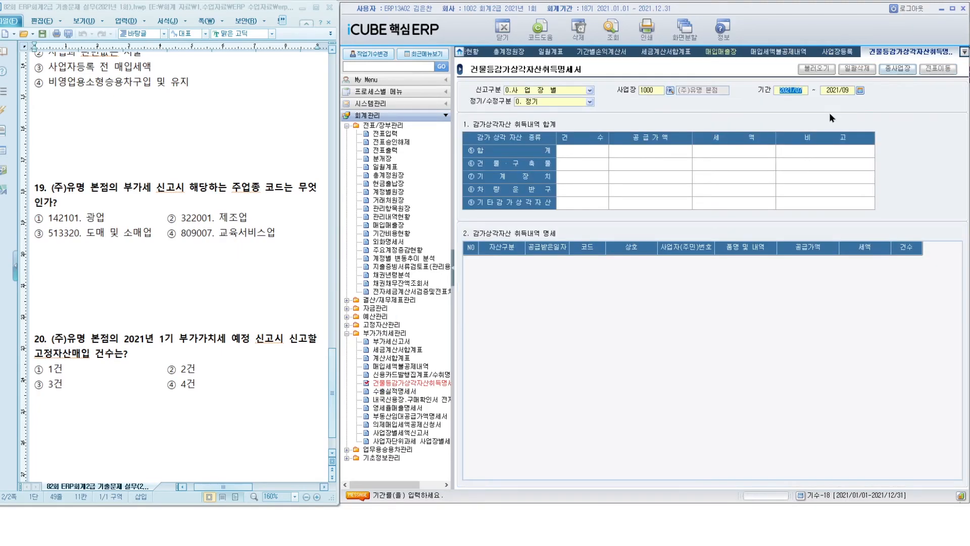
pyautogui.click(826, 69)
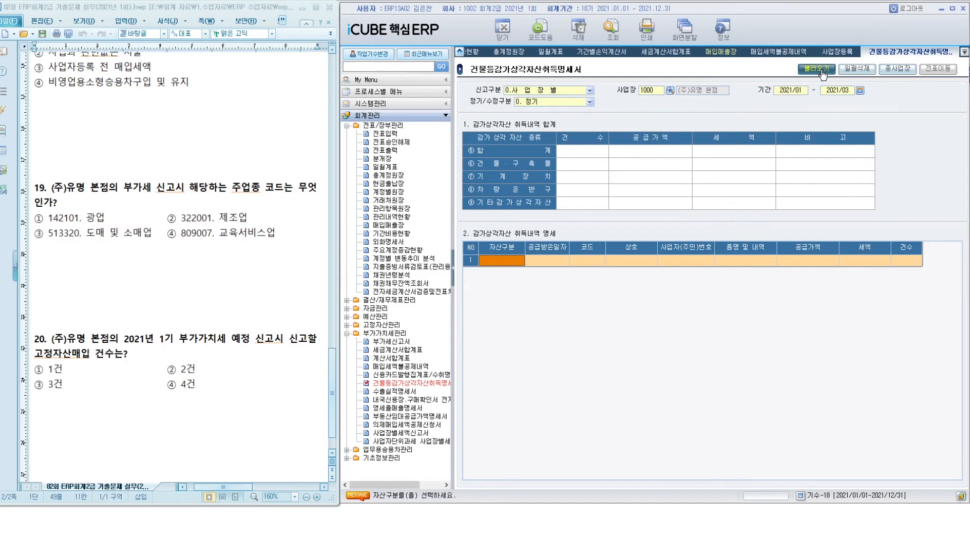